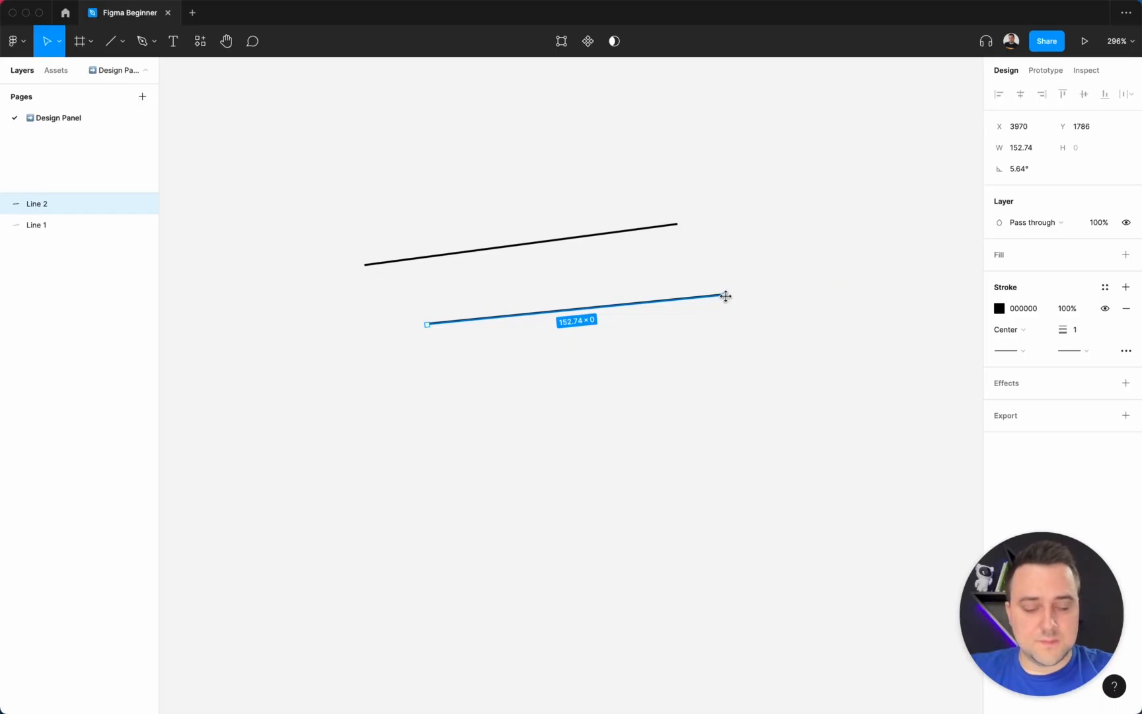
# - Edit Line 2's vector and add a Pen segment from a new point at X 4064, Y 1752 to its upper endpoint
pyautogui.click(698, 338)
pyautogui.click(695, 300)
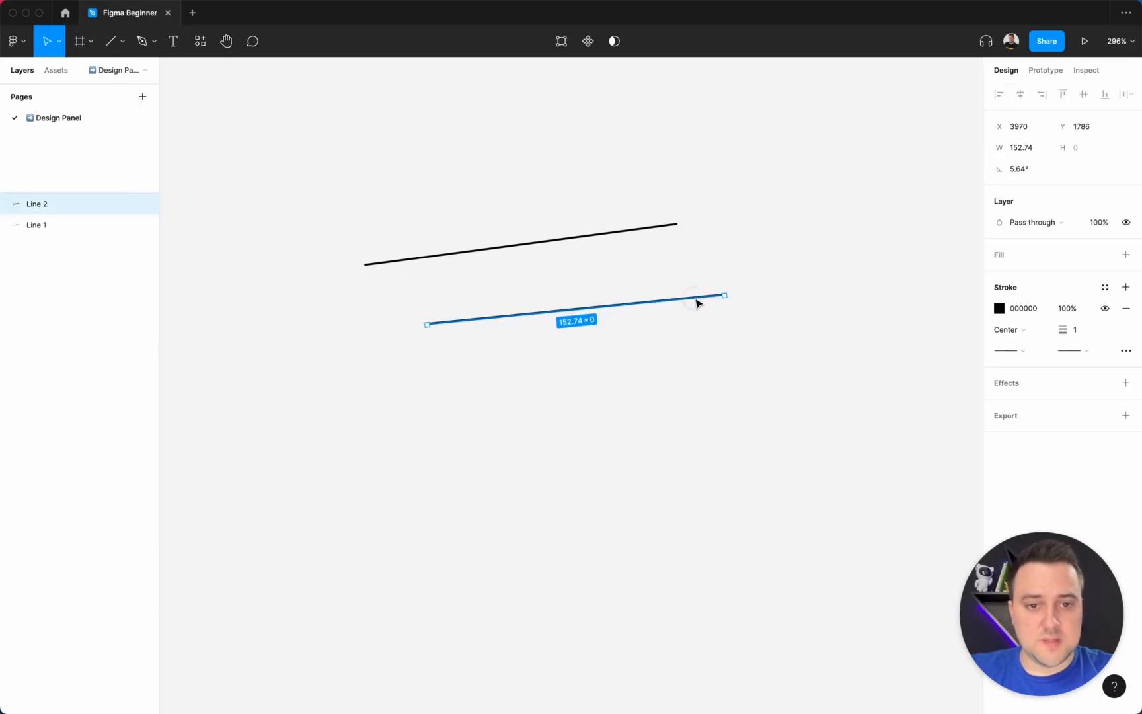
pyautogui.press('Return')
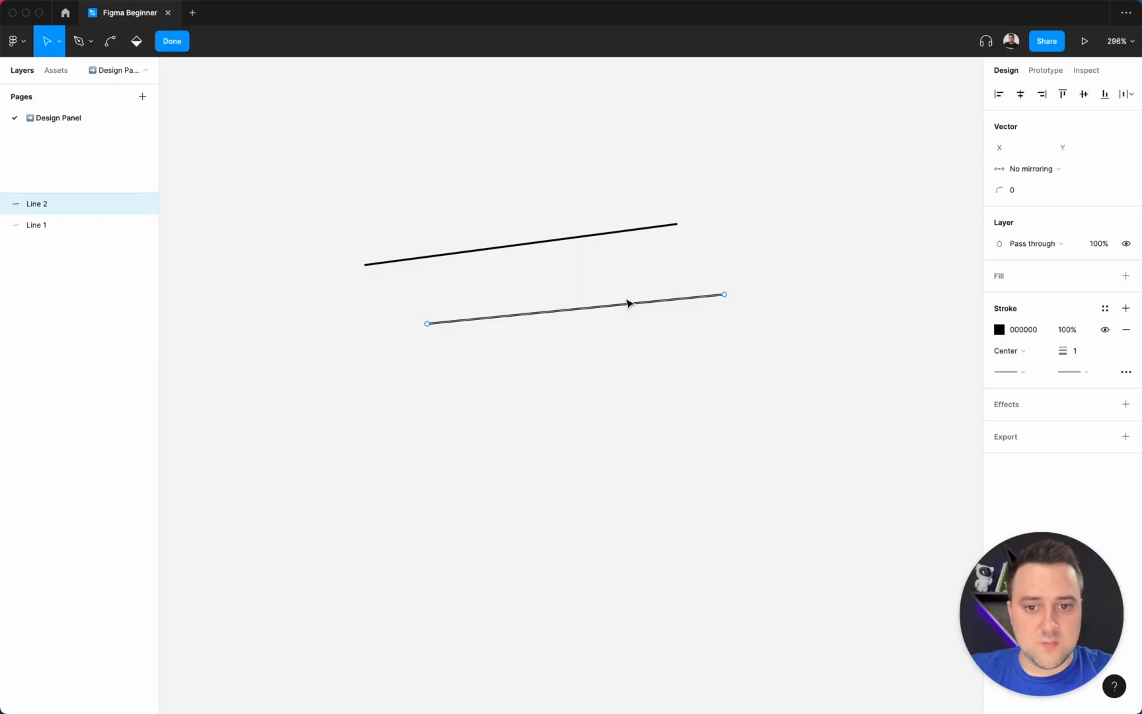
pyautogui.click(576, 309)
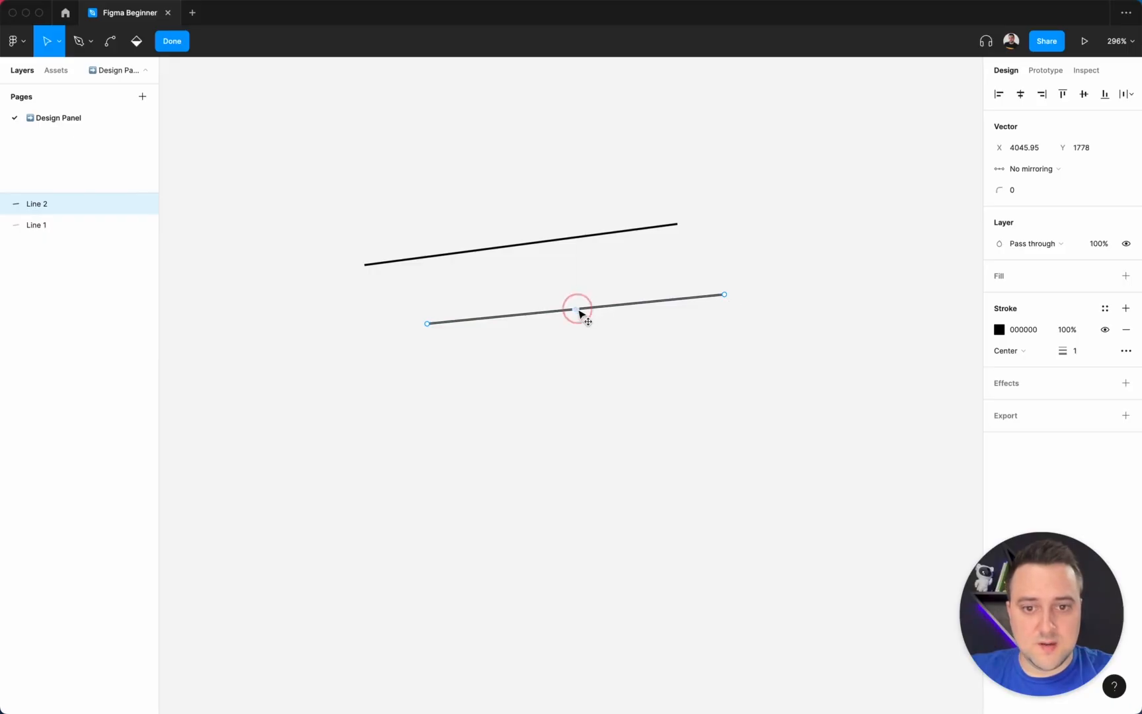
pyautogui.click(78, 43)
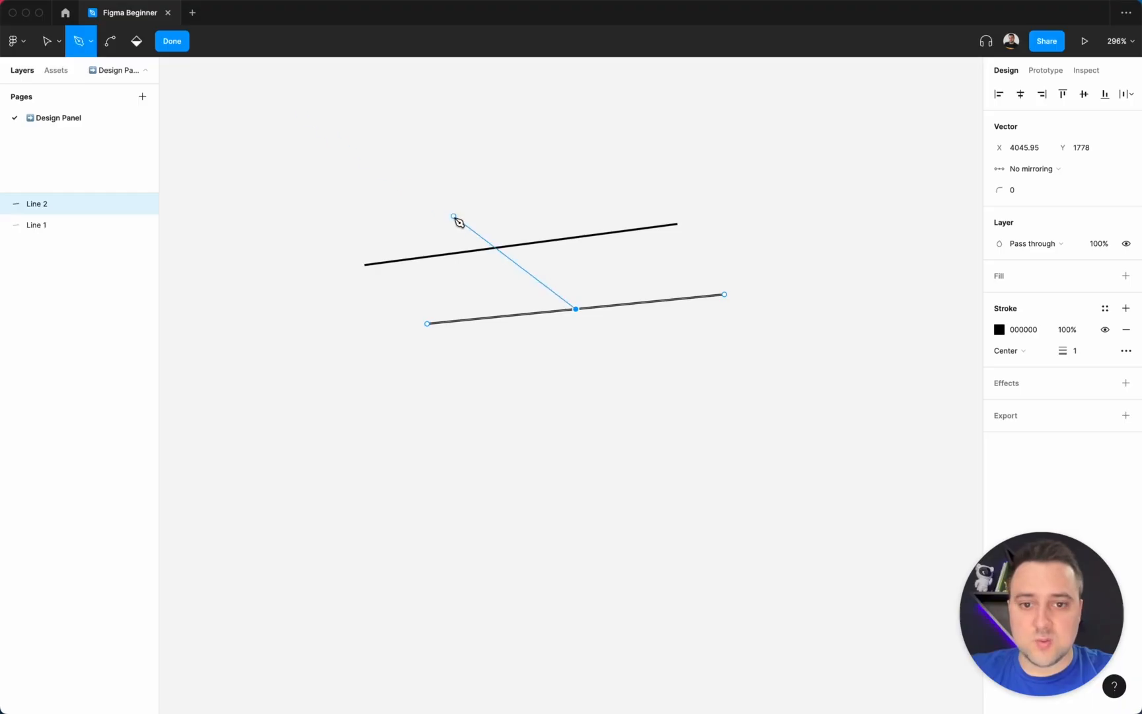
pyautogui.click(611, 258)
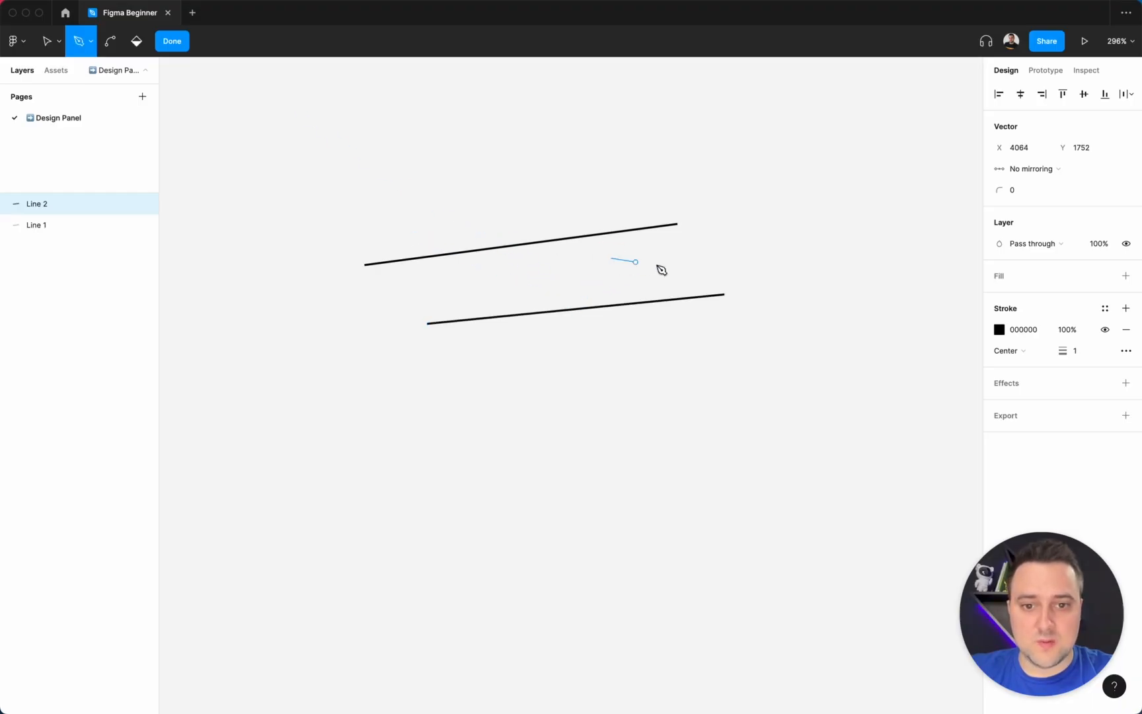
pyautogui.click(724, 294)
pyautogui.press('Return')
pyautogui.press('Return')
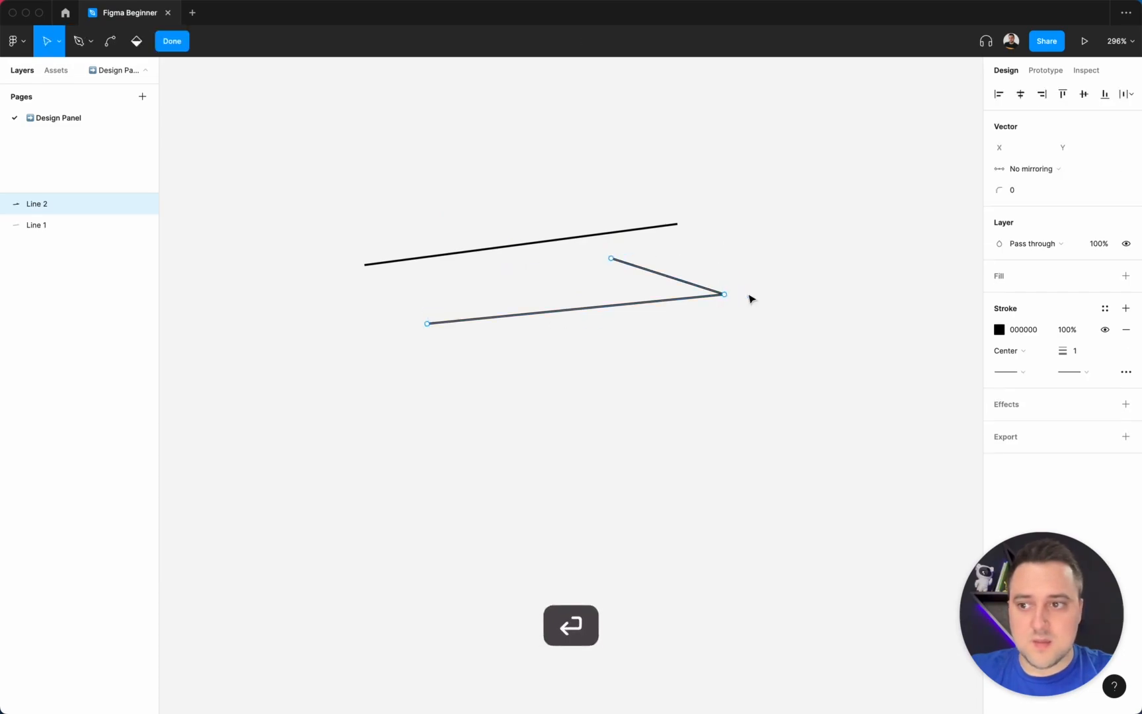
pyautogui.press('Return')
pyautogui.click(753, 337)
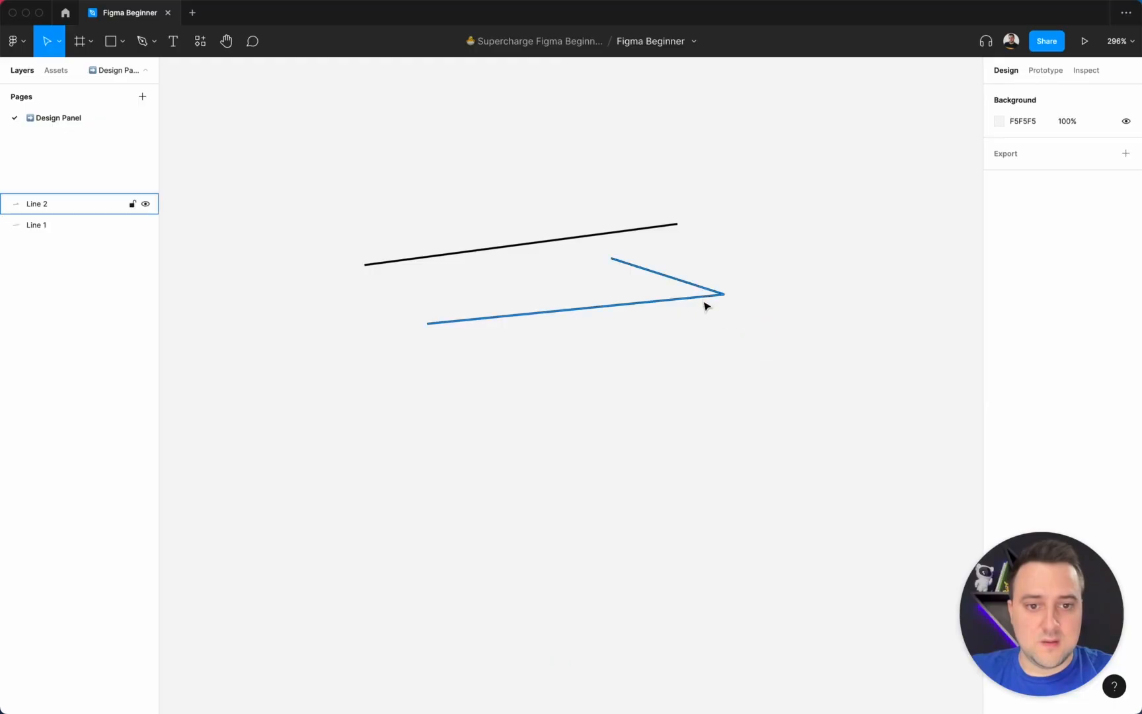
# - Move the bent Line 2 slightly down to X 3958, Y 1778 and set its corner radius to 20
pyautogui.moveTo(703, 301); pyautogui.dragTo(690, 333)
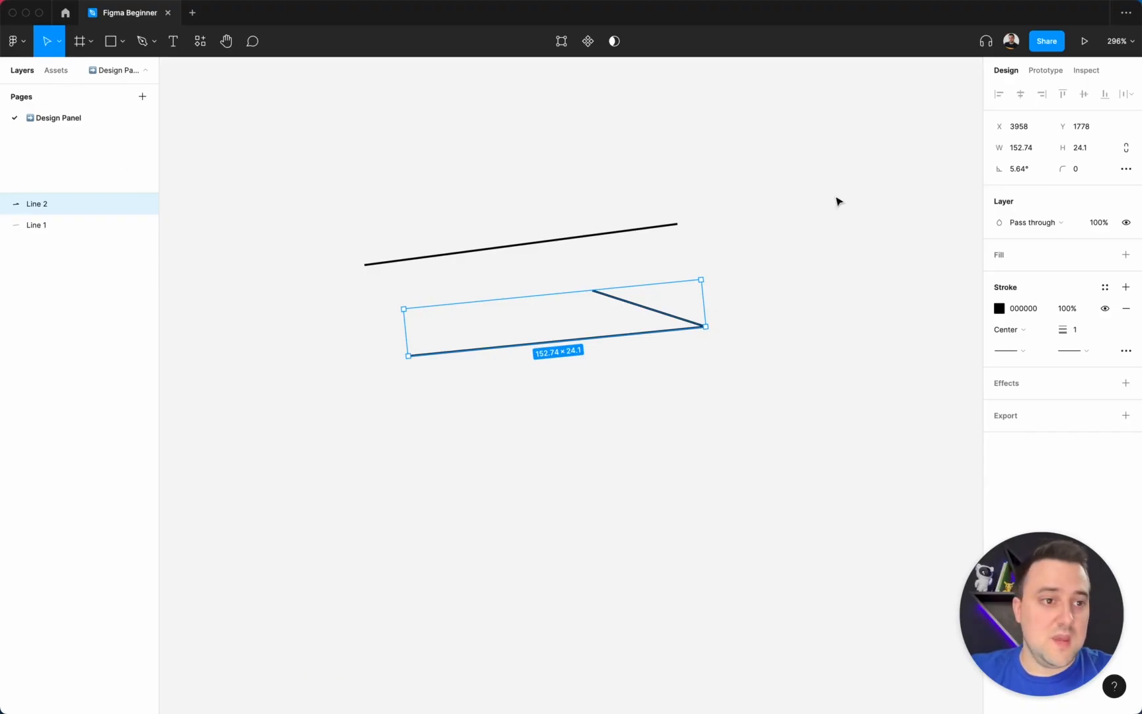
pyautogui.click(1077, 169)
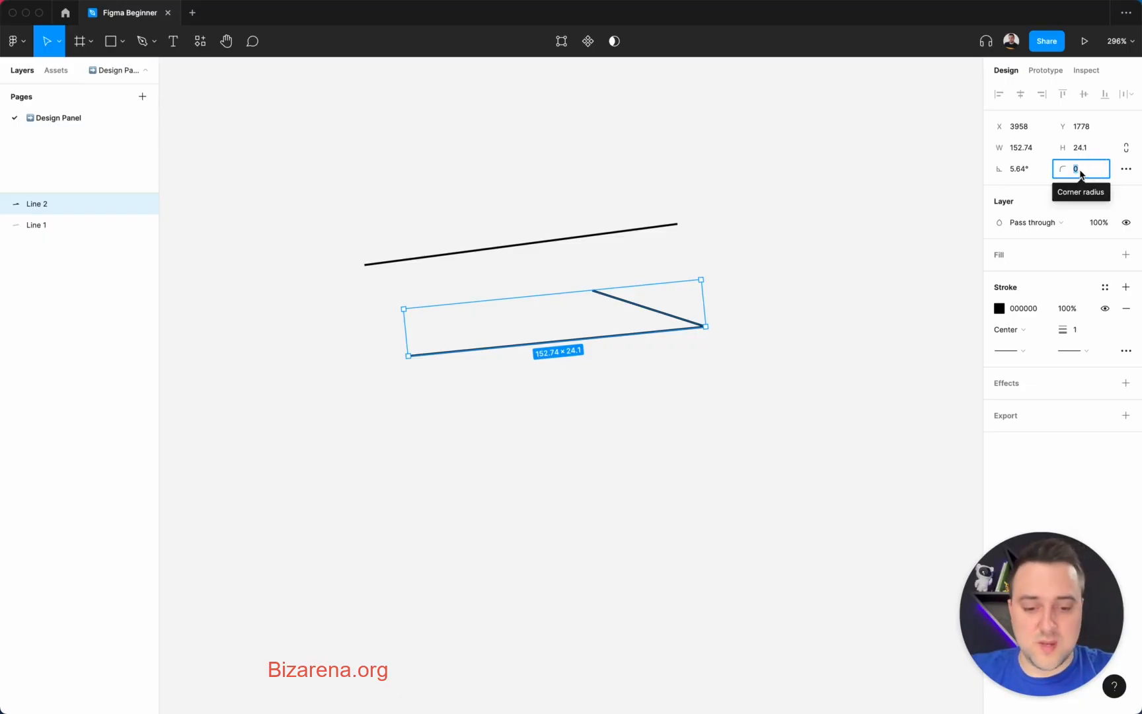
pyautogui.write('20')
pyautogui.press('Return')
pyautogui.click(788, 323)
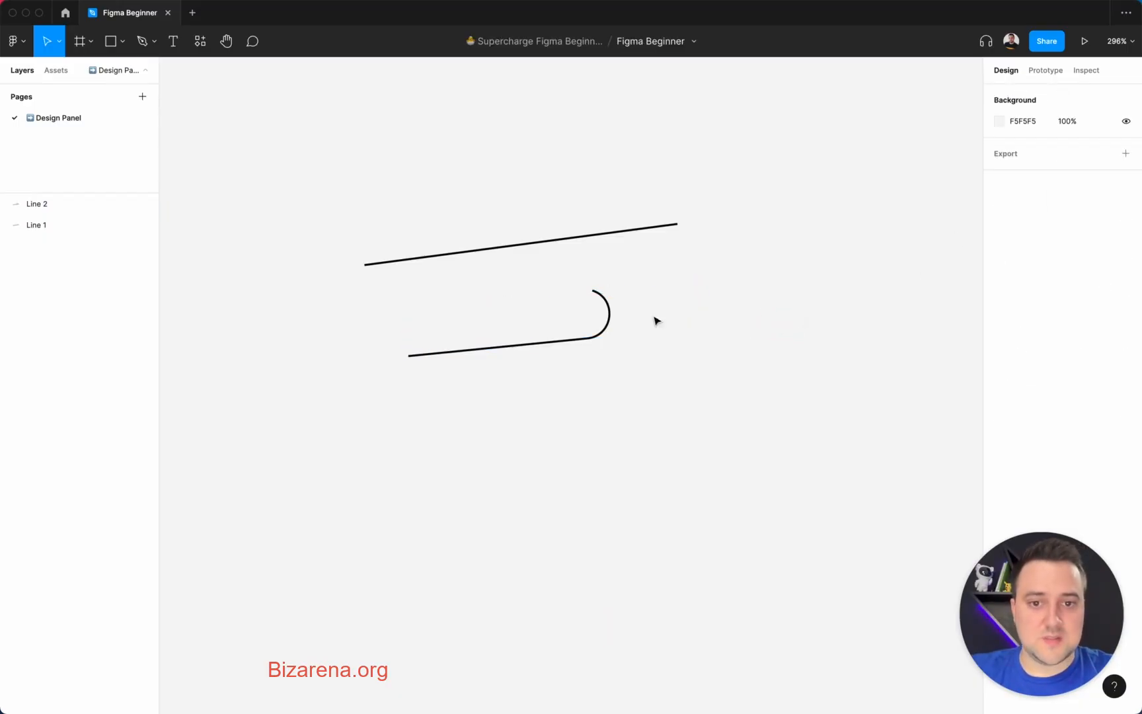
# - Inspect the vector points beneath Line 2's rounded corner and leave vector editing
pyautogui.doubleClick(613, 313)
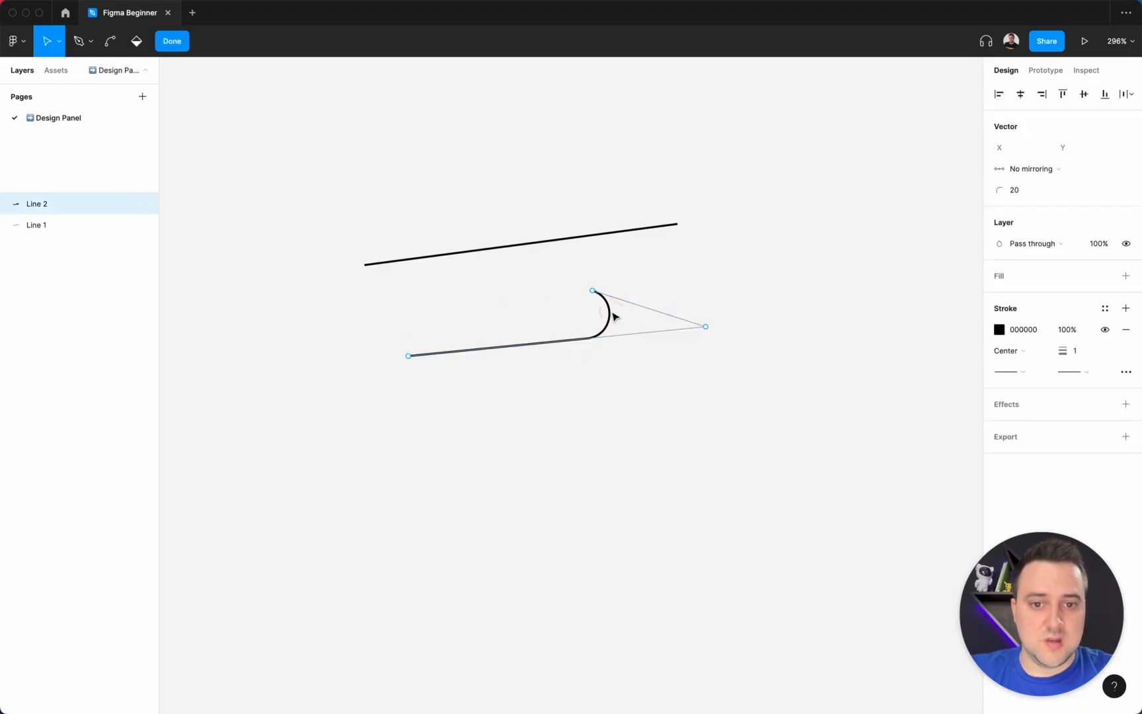
pyautogui.click(735, 313)
pyautogui.press('Return')
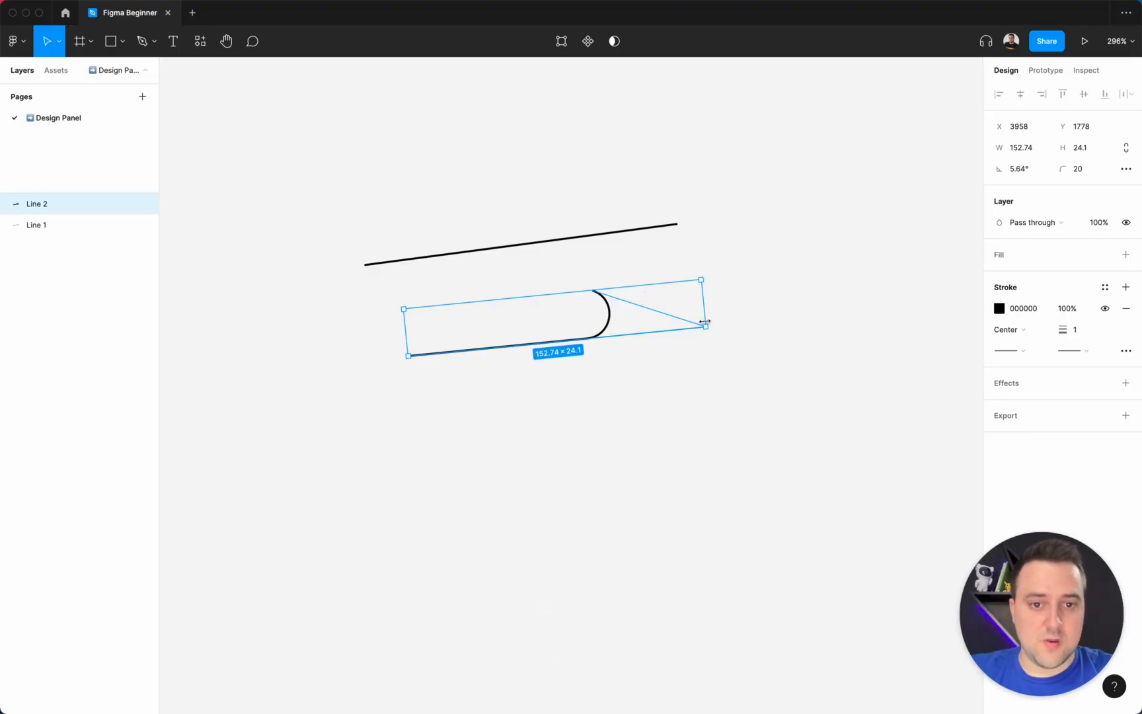
pyautogui.click(741, 324)
# - Hide and show Line 1 two times with its layer visibility toggles
pyautogui.click(615, 238)
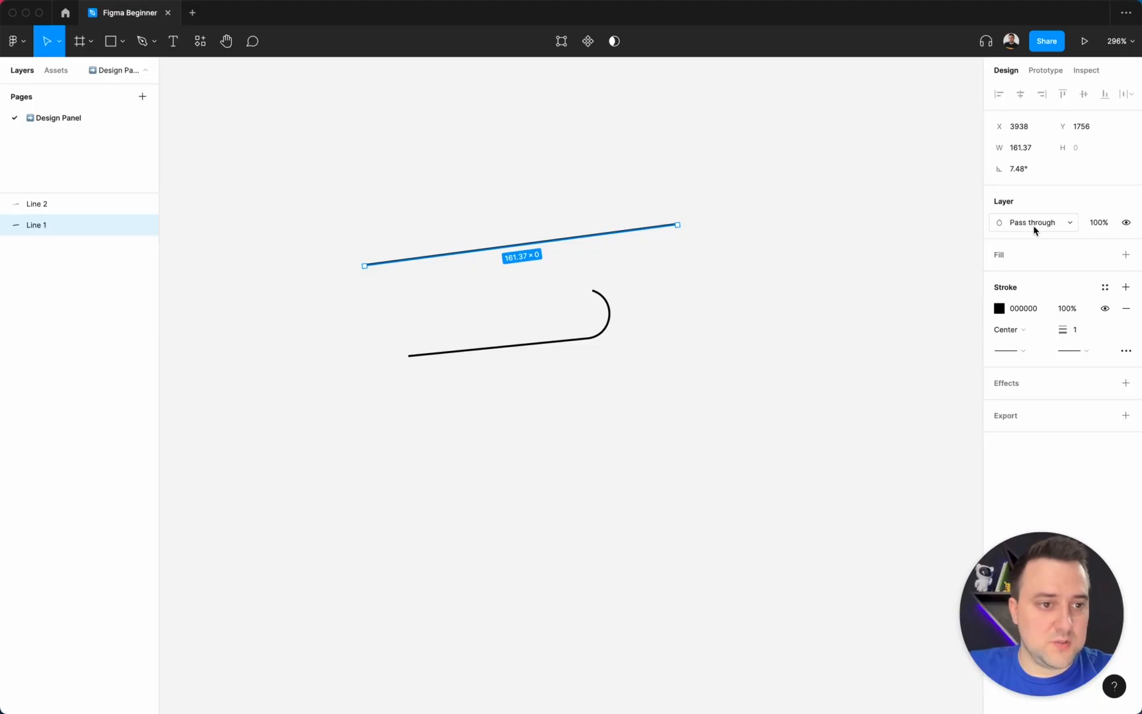
pyautogui.click(1126, 223)
pyautogui.click(1126, 223)
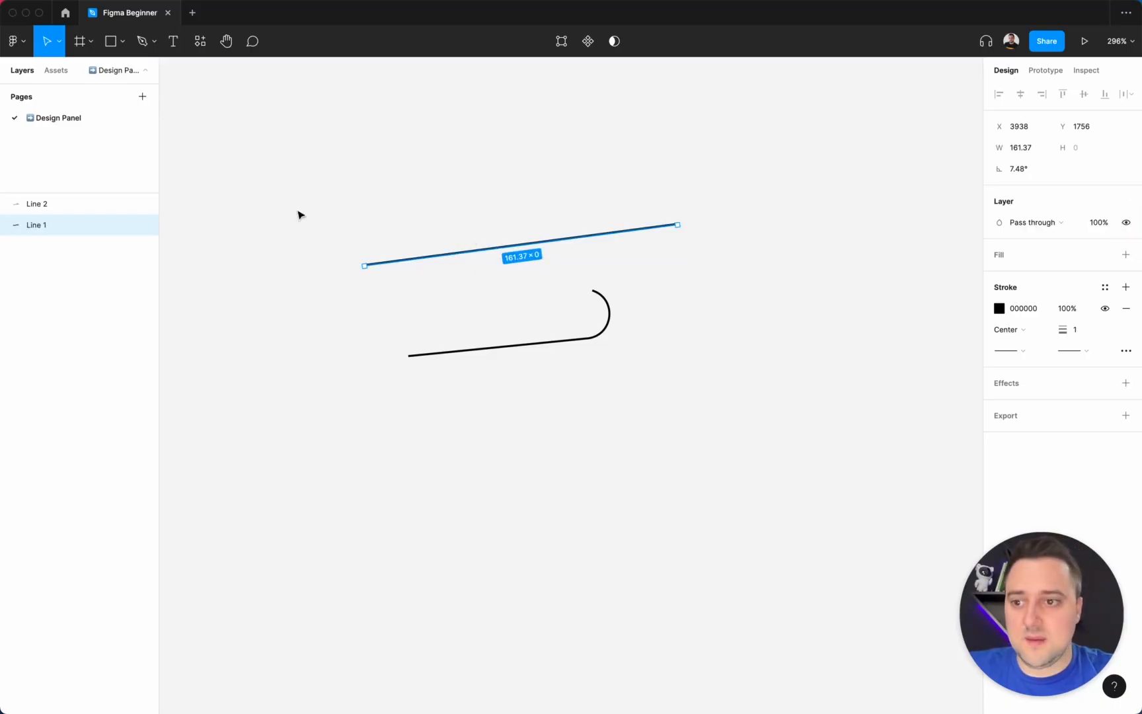
pyautogui.click(146, 225)
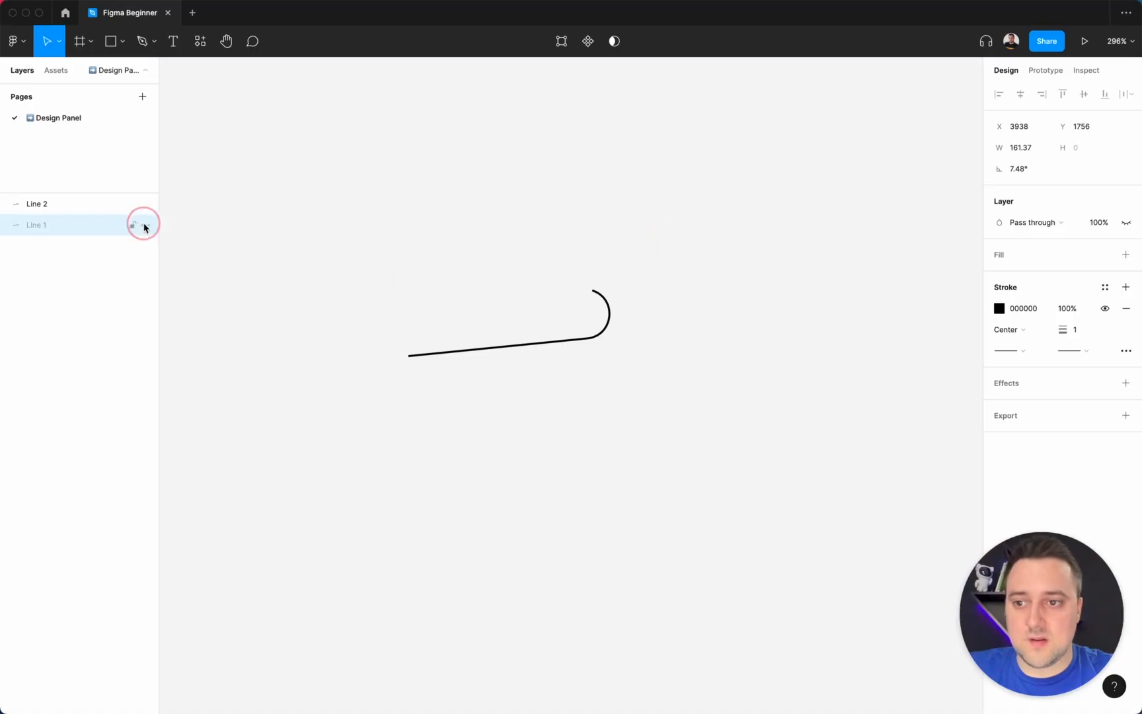
pyautogui.click(145, 226)
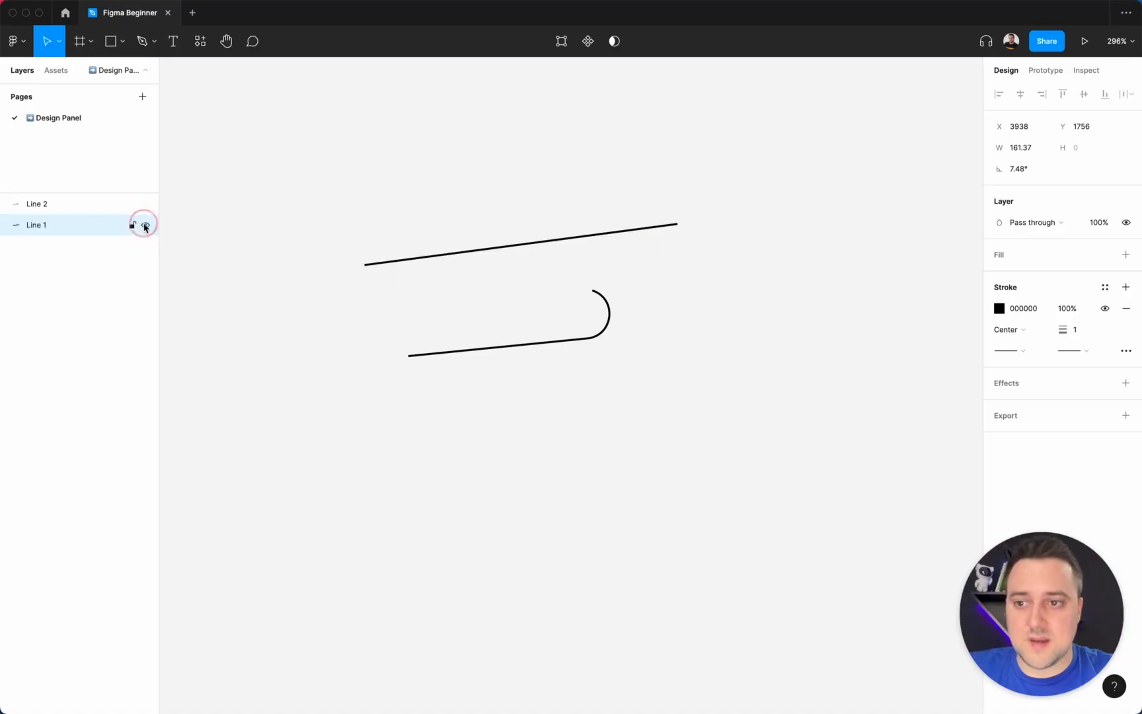
# - Set Line 1's layer opacity to 20%
pyautogui.click(1097, 224)
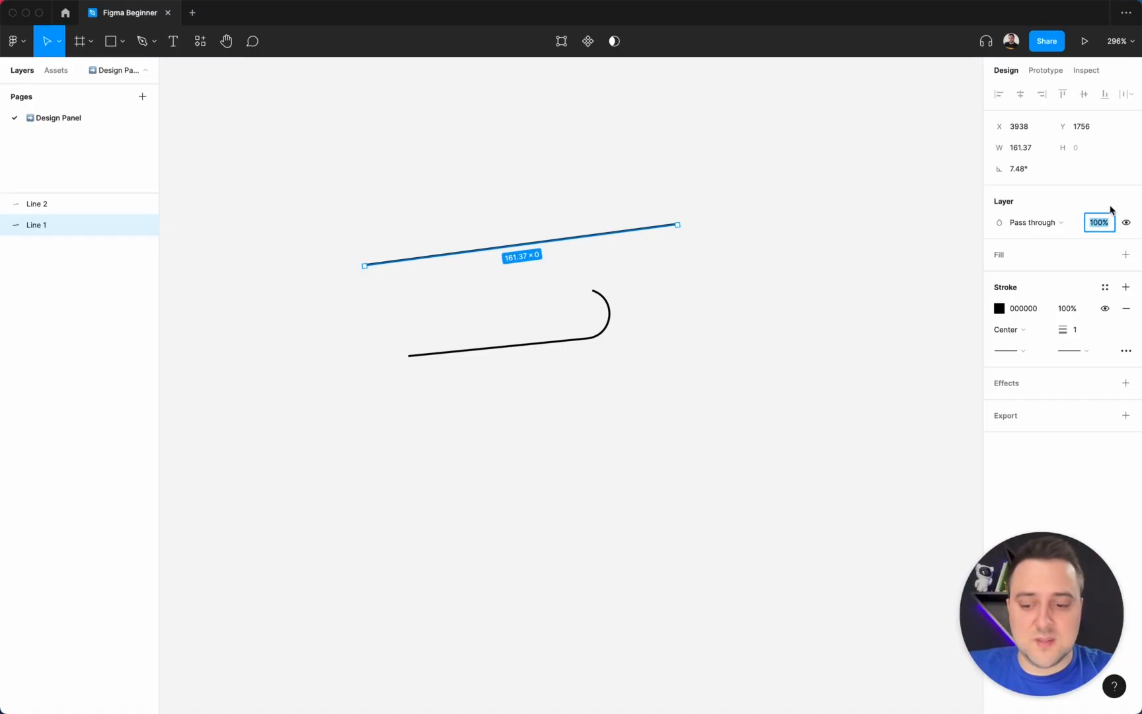
pyautogui.write('20')
pyautogui.press('Return')
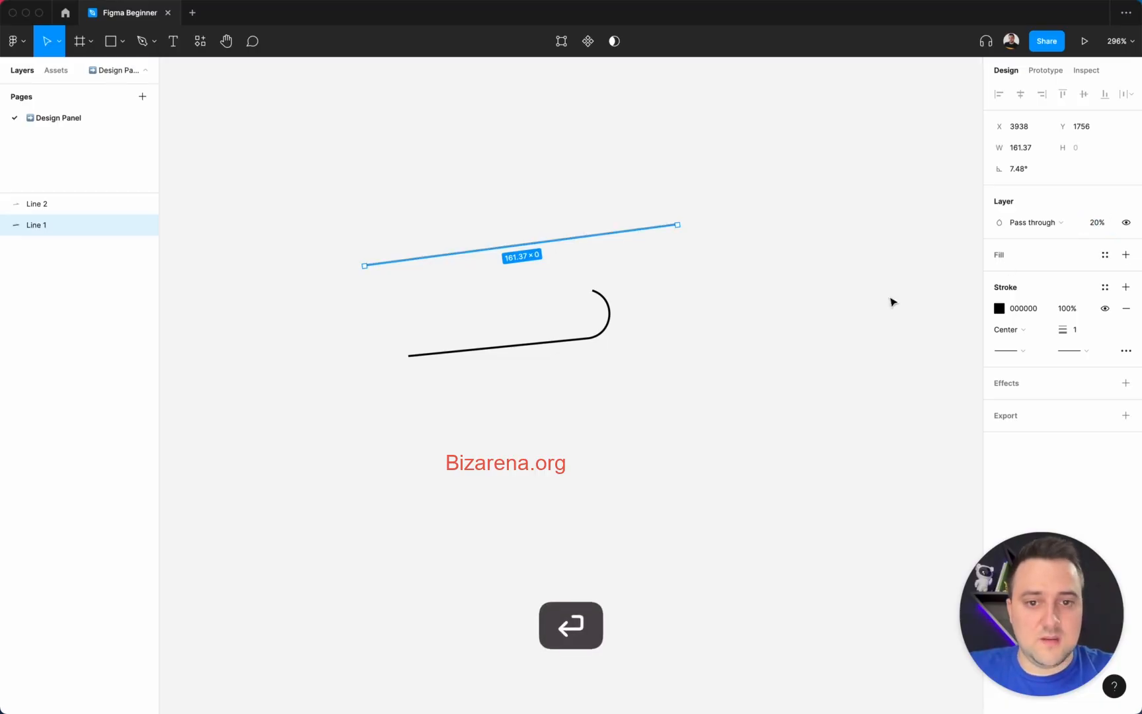
pyautogui.click(619, 353)
# - Try several quick opacity values on Line 1, including 12%, 40%, 10% and 100%, ending at 50%
pyautogui.click(613, 238)
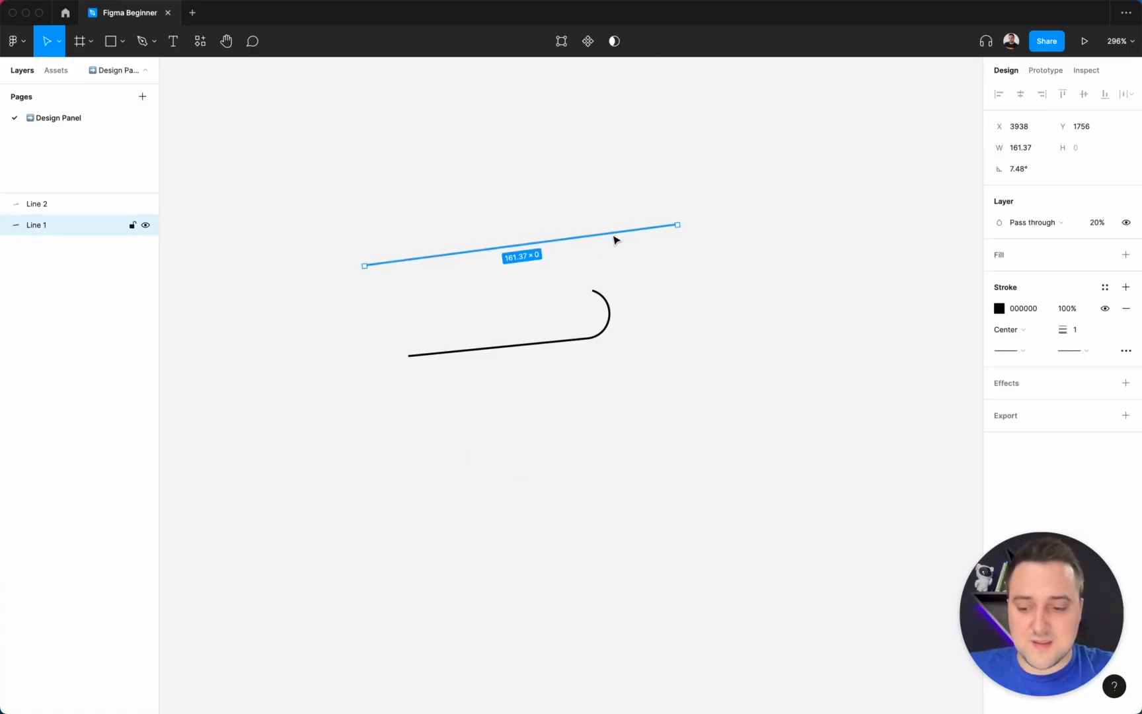
pyautogui.press('1')
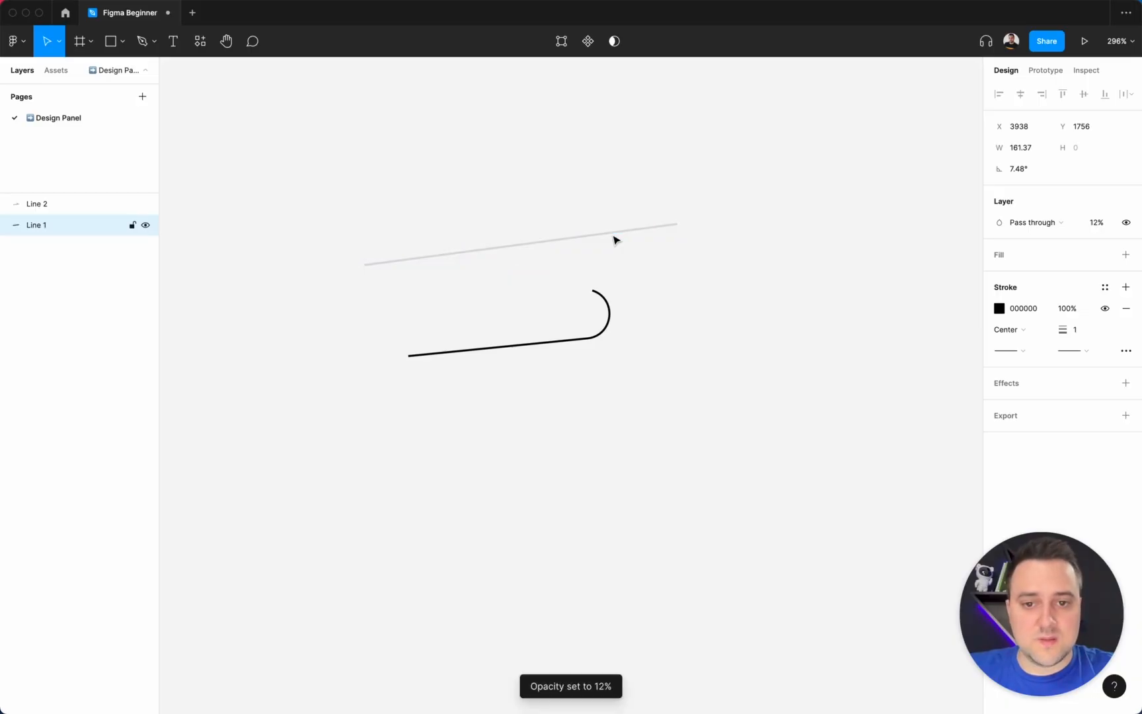
pyautogui.press('3')
pyautogui.press('4')
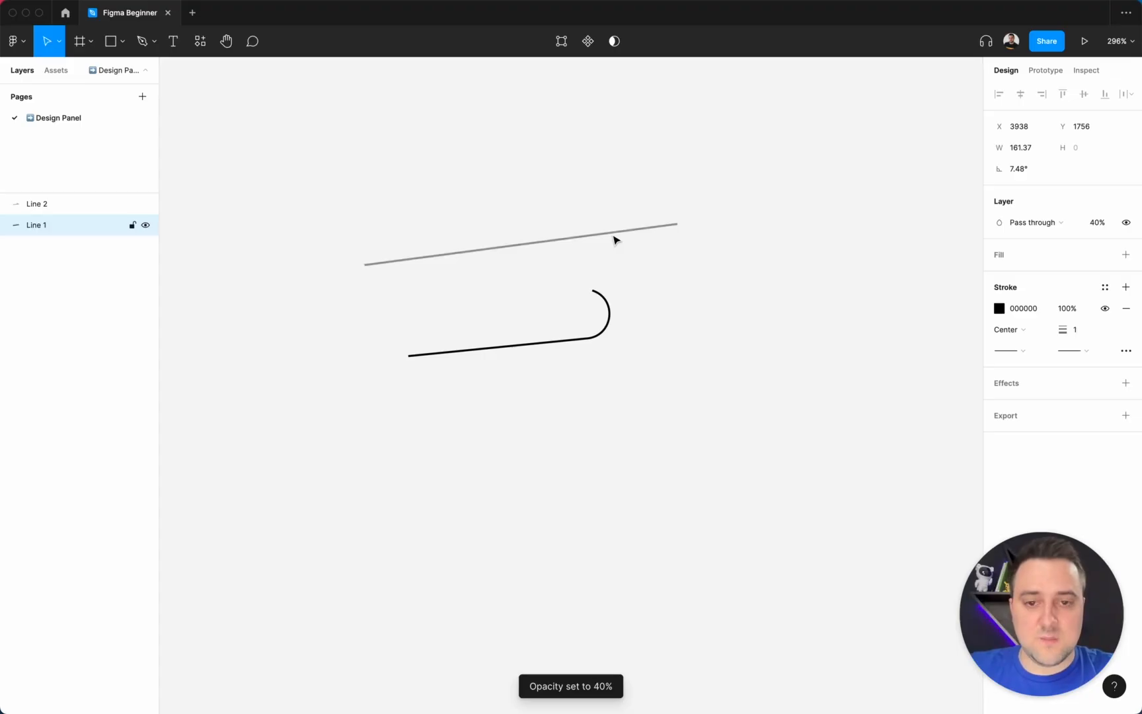
pyautogui.press('1')
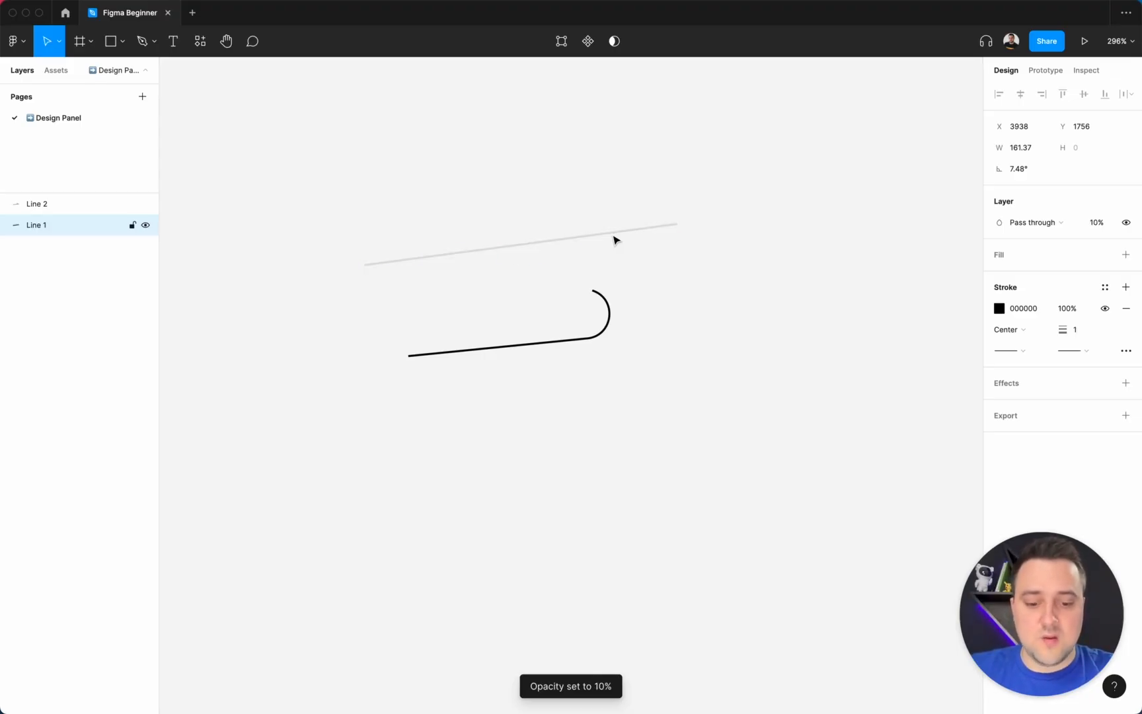
pyautogui.press('0')
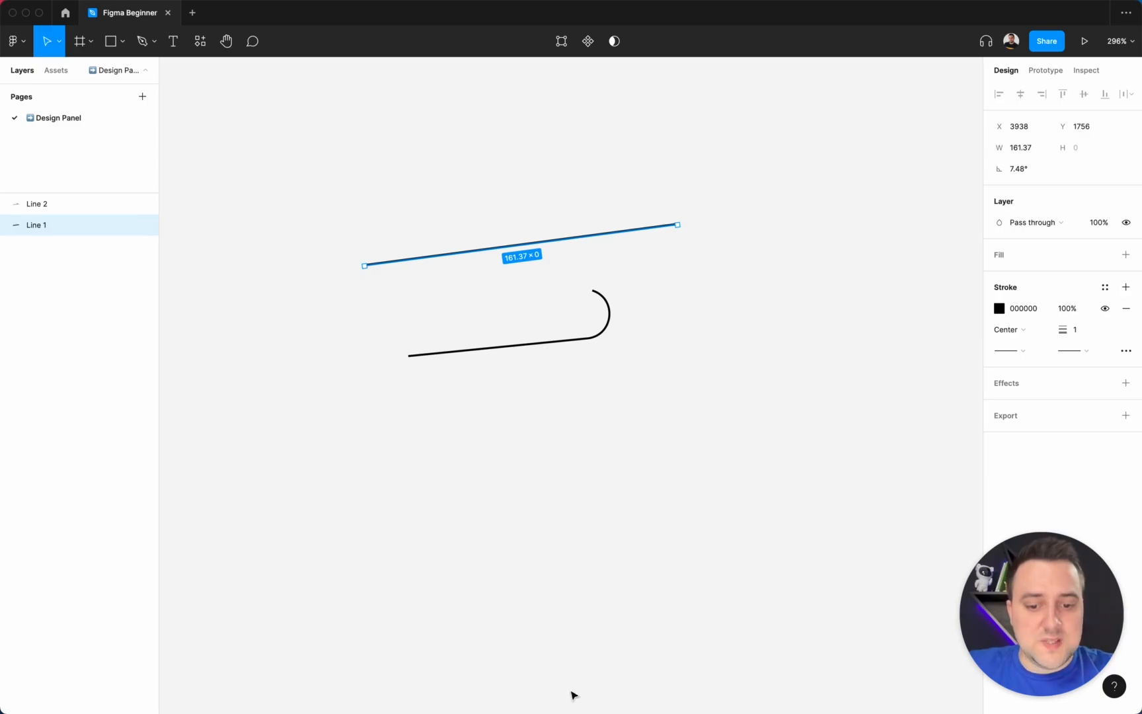
pyautogui.press('5')
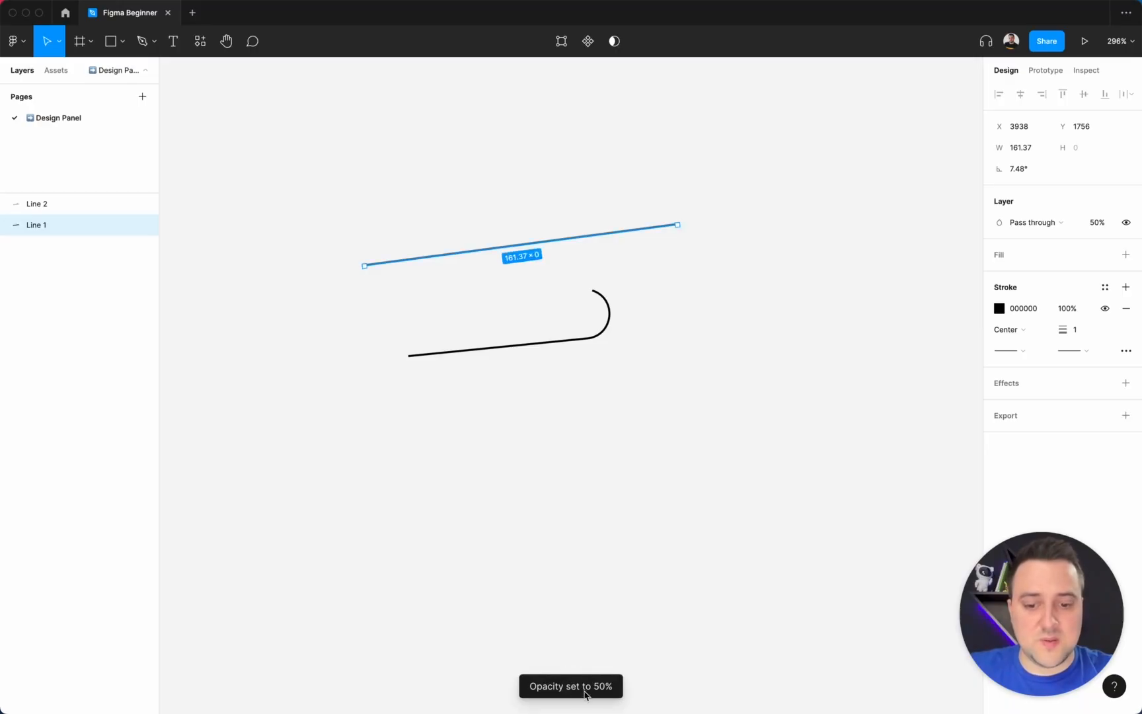
pyautogui.click(651, 325)
# - Set Line 1's layer opacity to 100%
pyautogui.click(650, 229)
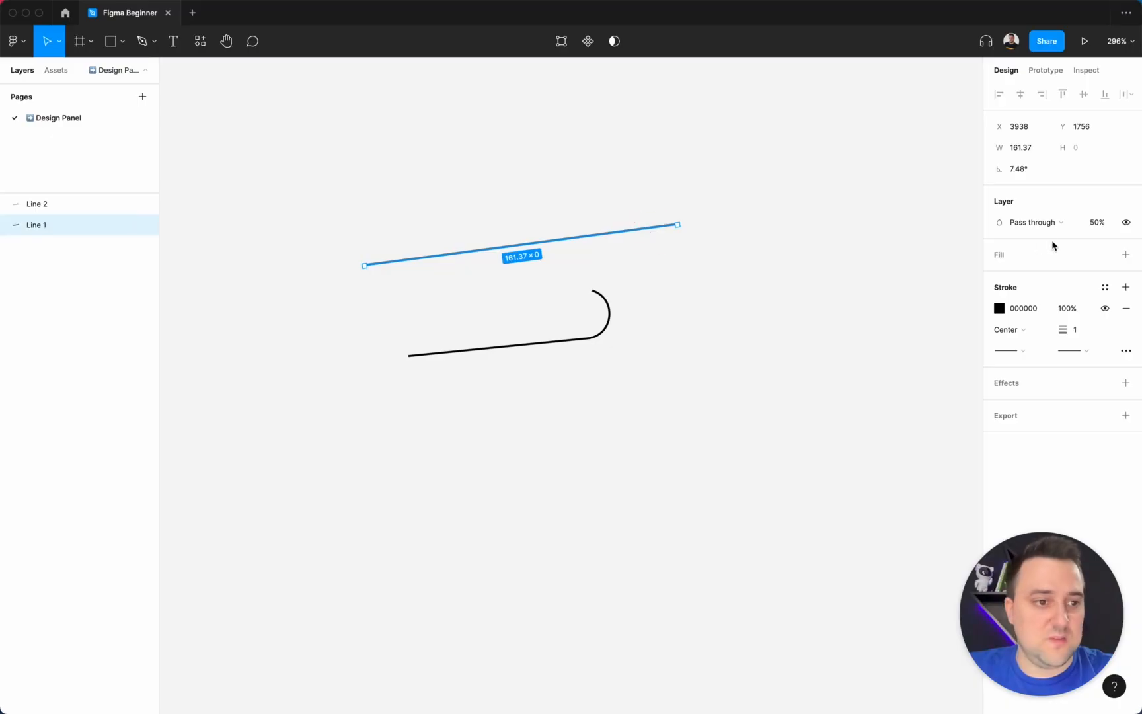
pyautogui.click(1095, 222)
pyautogui.write('100')
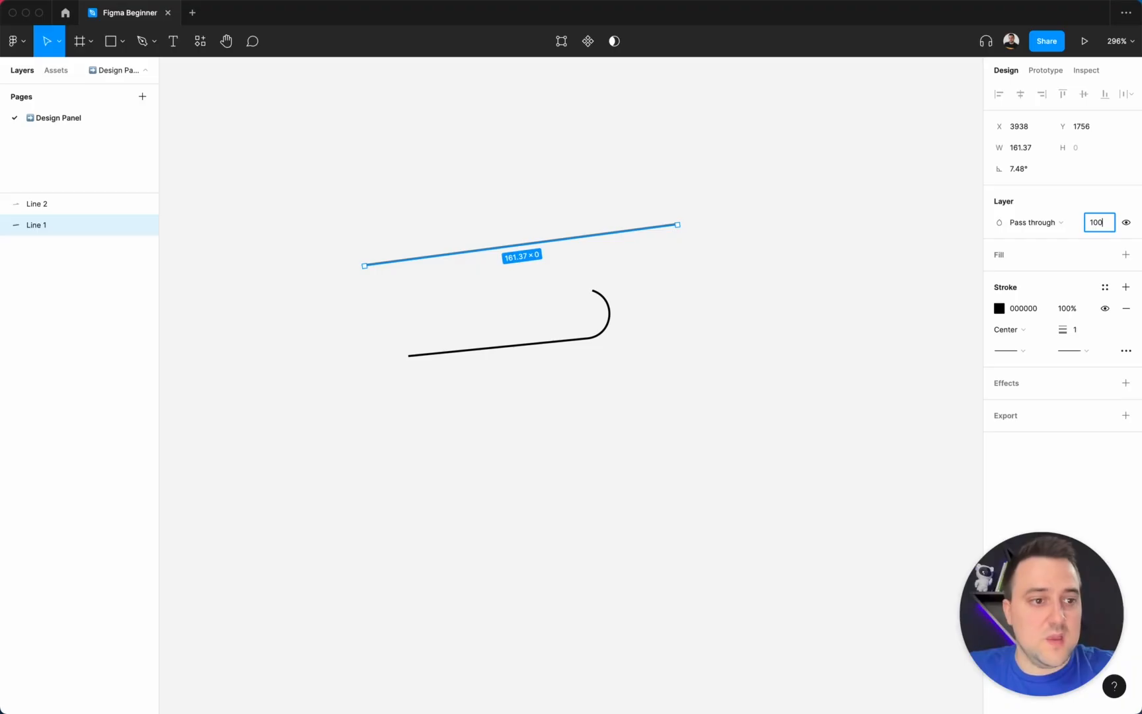
pyautogui.press('Return')
pyautogui.click(795, 225)
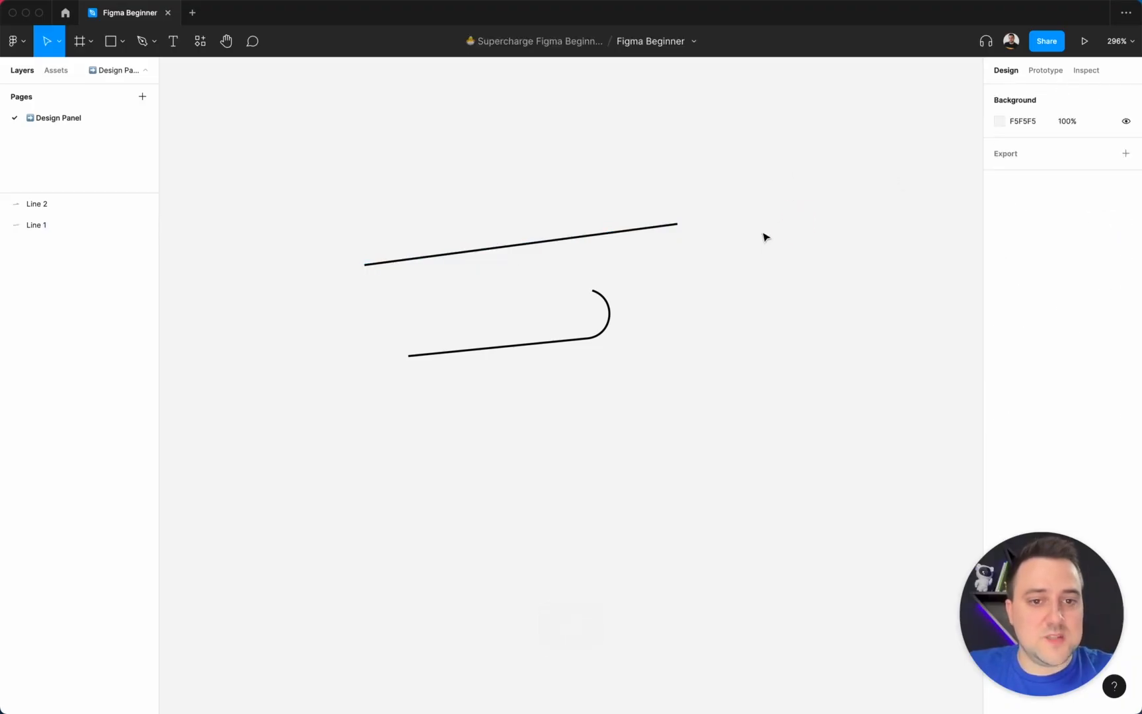
# - Try a D9D9D9 fill on the rounded Line 2 and remove it again
pyautogui.click(672, 230)
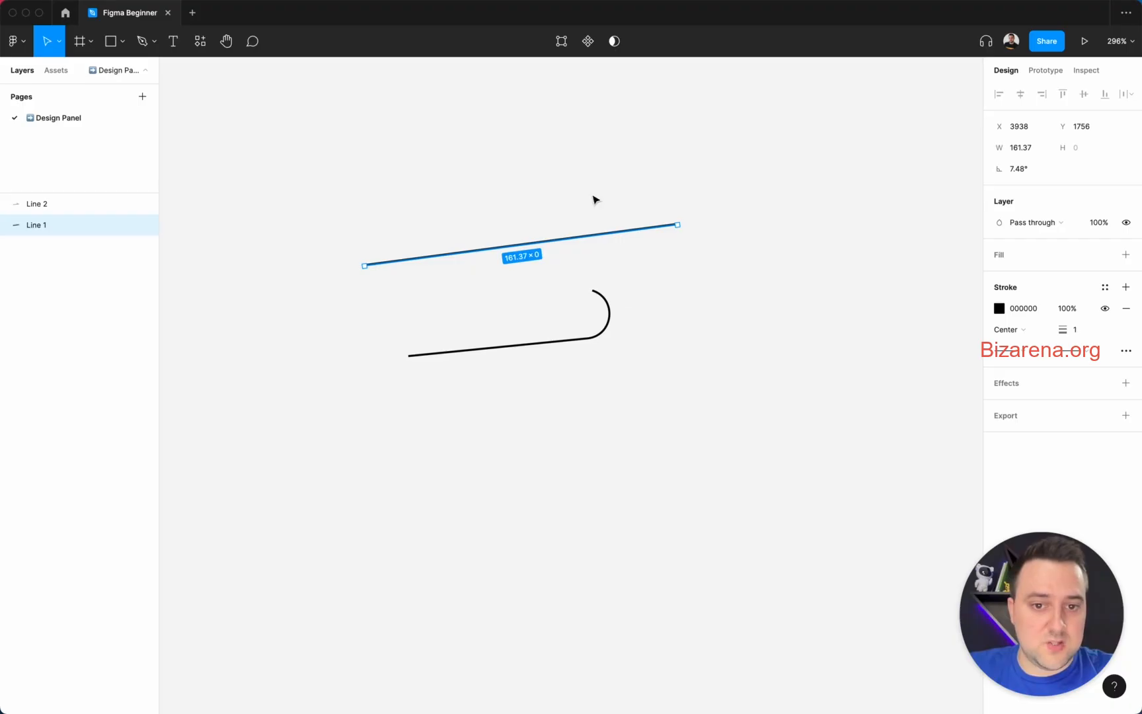
pyautogui.click(606, 294)
pyautogui.click(1125, 255)
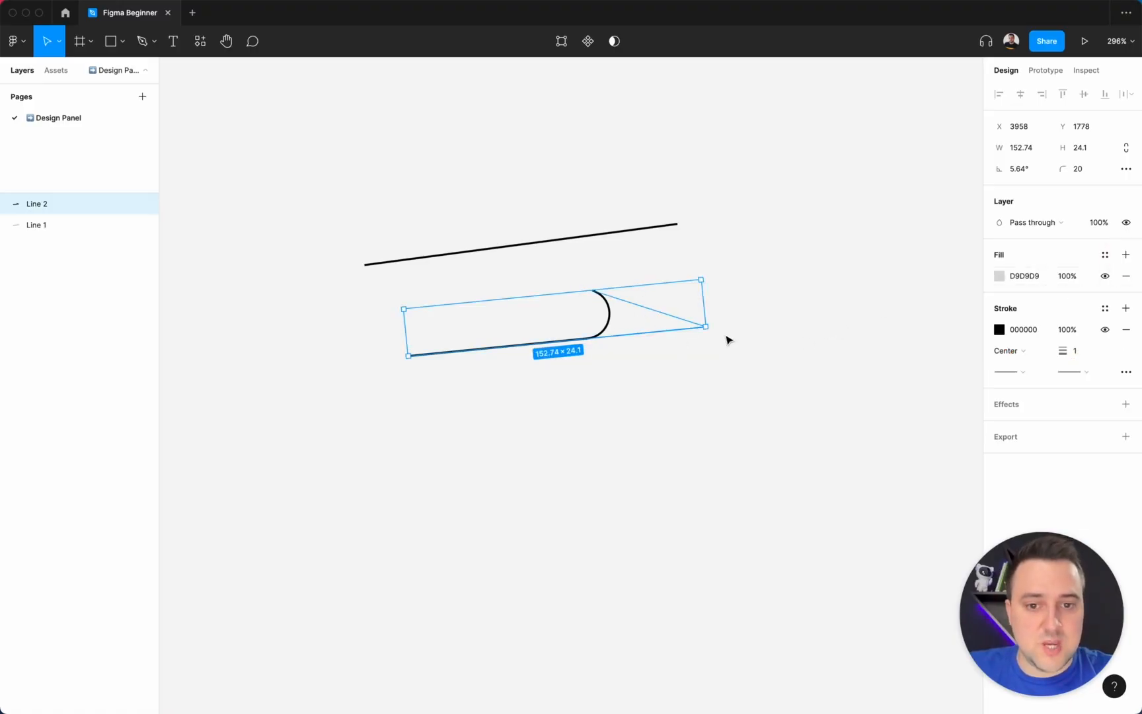
pyautogui.click(709, 370)
pyautogui.click(599, 298)
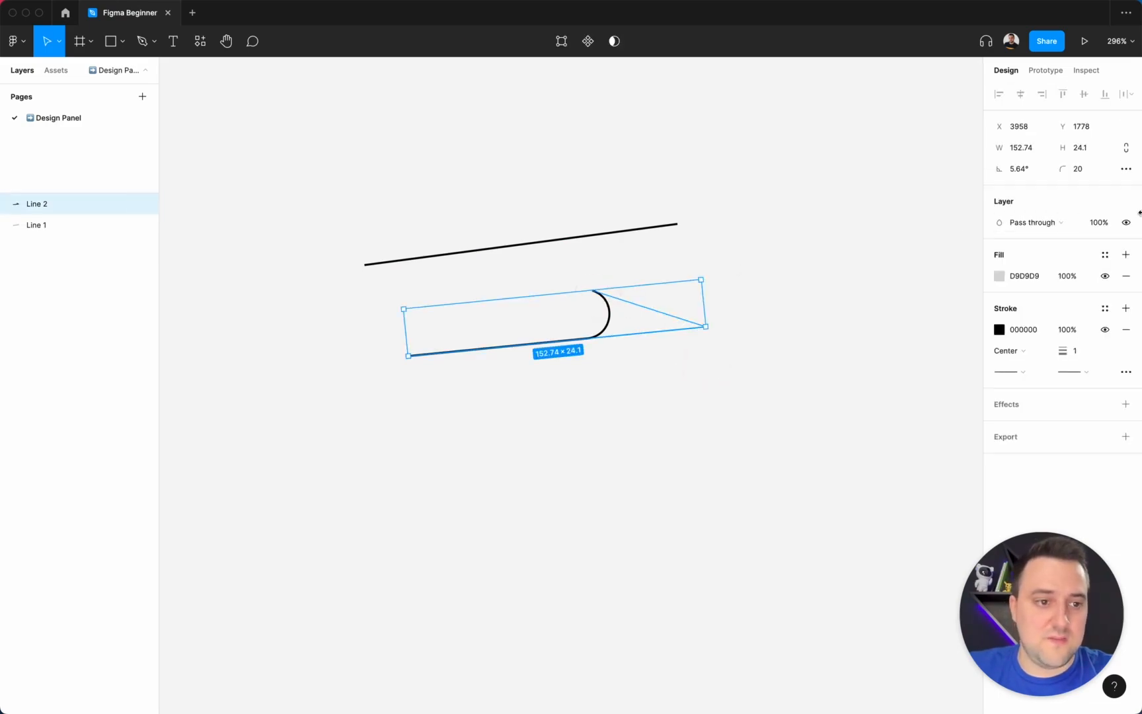
pyautogui.click(1125, 276)
pyautogui.click(731, 269)
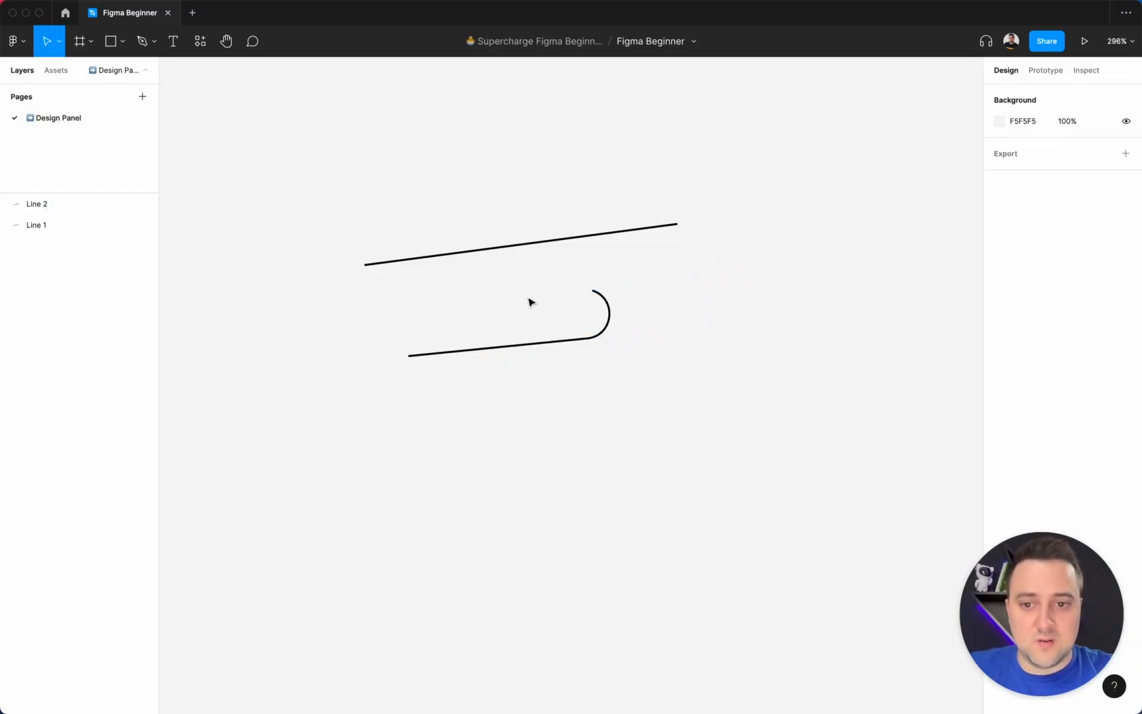
# - Change the stroke colour of Line 1 to the turquoise 00FFC2
pyautogui.click(606, 301)
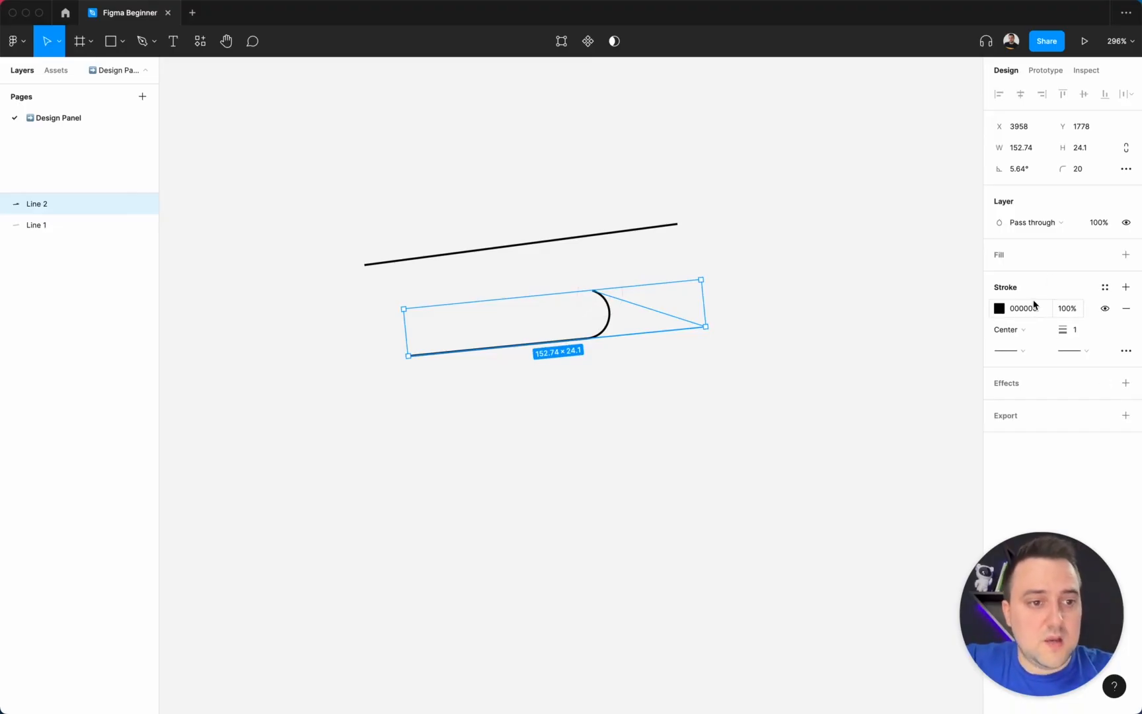
pyautogui.click(658, 227)
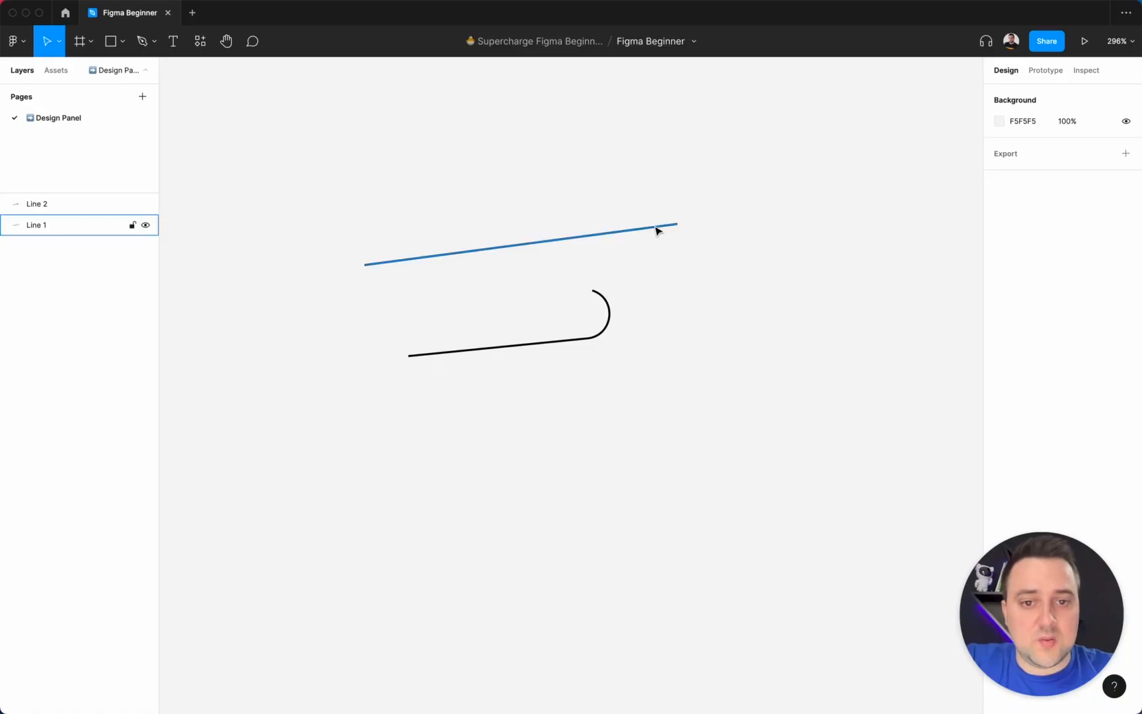
pyautogui.click(656, 228)
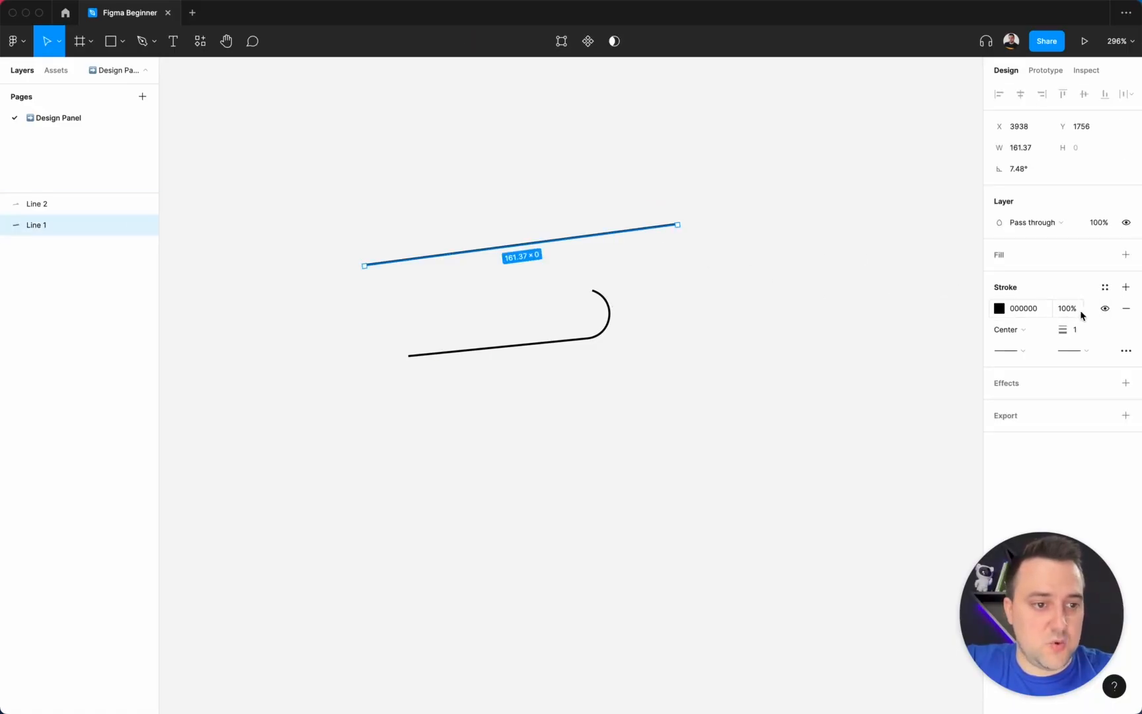
pyautogui.click(999, 310)
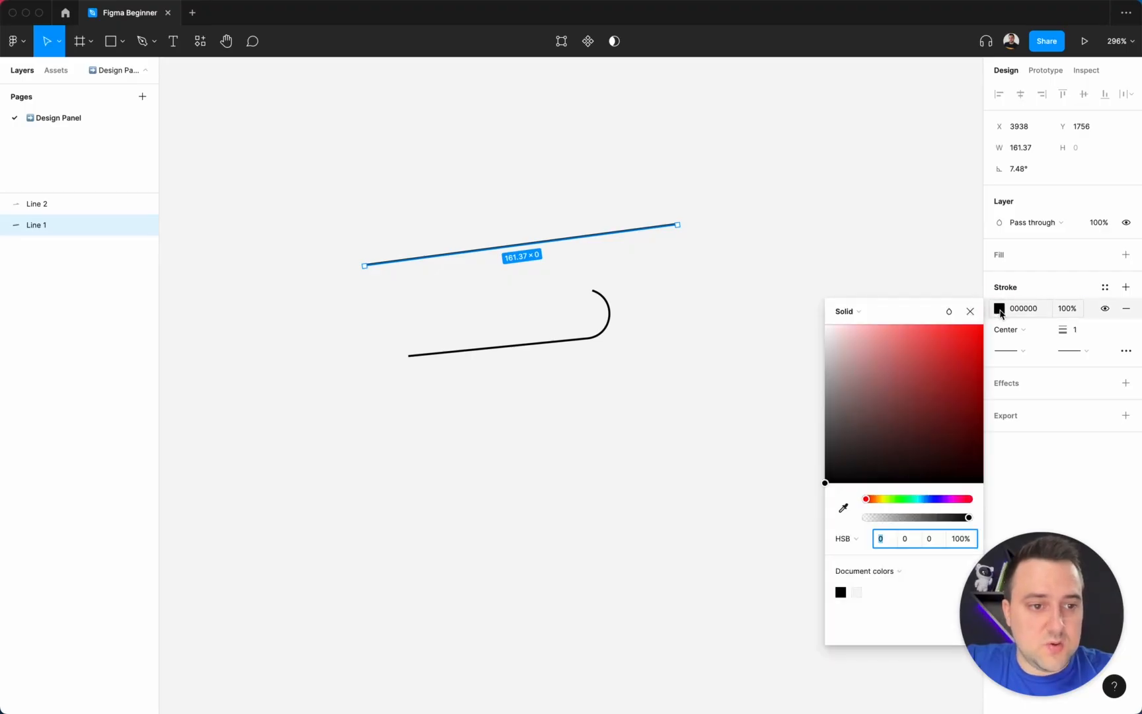
pyautogui.click(1000, 311)
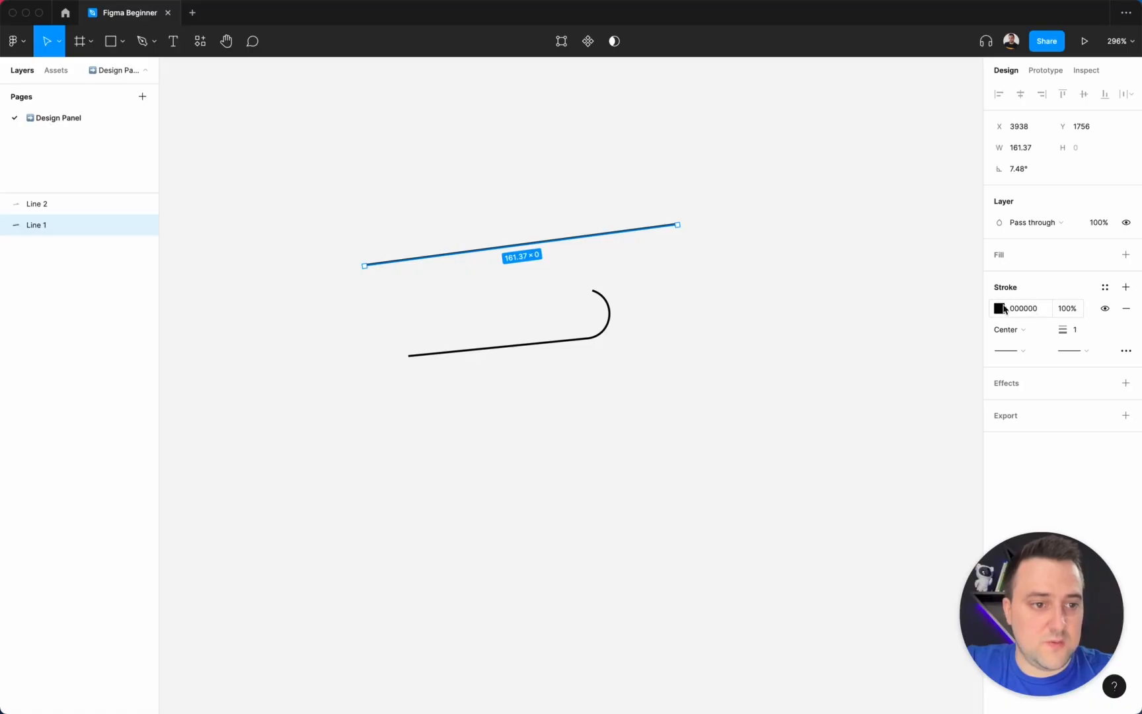
pyautogui.click(999, 310)
pyautogui.moveTo(840, 401)
pyautogui.mouseDown()
pyautogui.moveTo(946, 366)
pyautogui.moveTo(971, 224)
pyautogui.moveTo(991, 224)
pyautogui.moveTo(890, 366)
pyautogui.moveTo(1029, 272)
pyautogui.mouseUp()
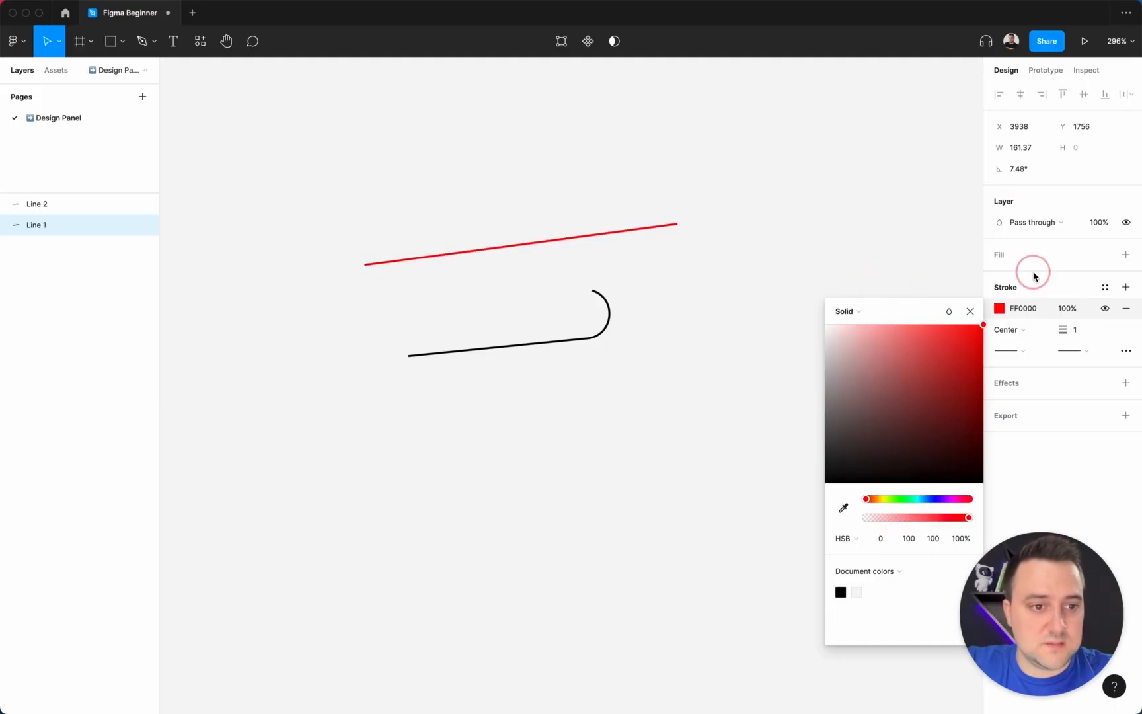
pyautogui.moveTo(879, 500)
pyautogui.mouseDown()
pyautogui.moveTo(954, 500)
pyautogui.moveTo(913, 500)
pyautogui.mouseUp()
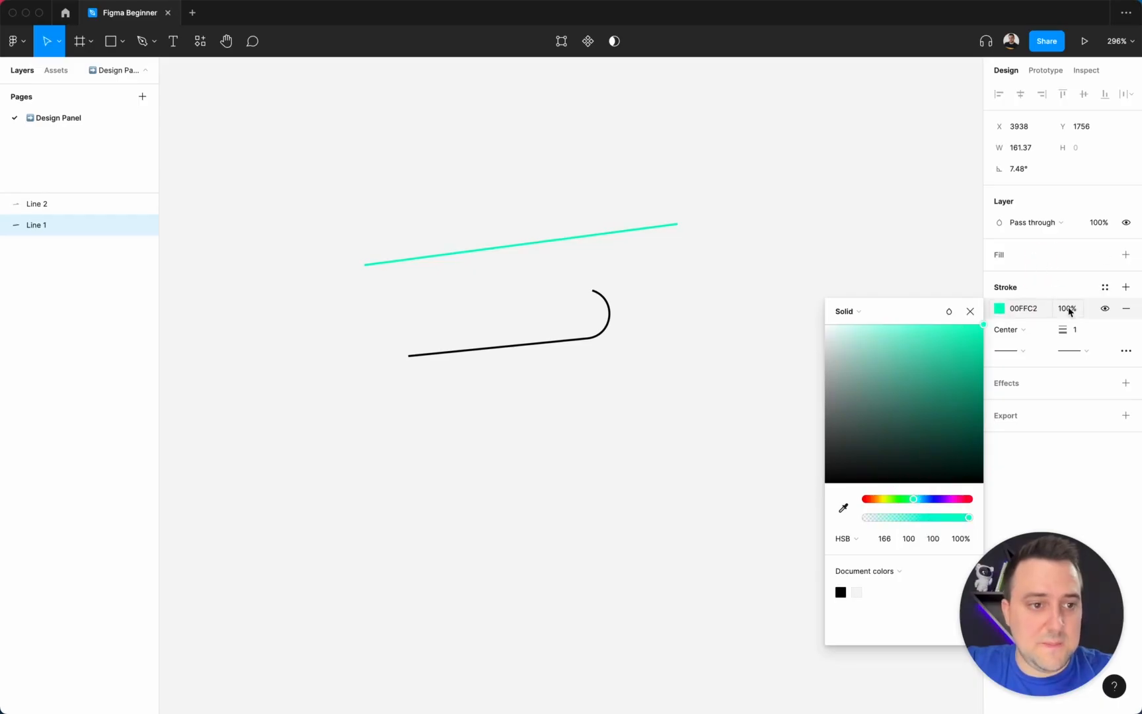
# - Set Line 1's stroke opacity to 20%
pyautogui.click(1028, 308)
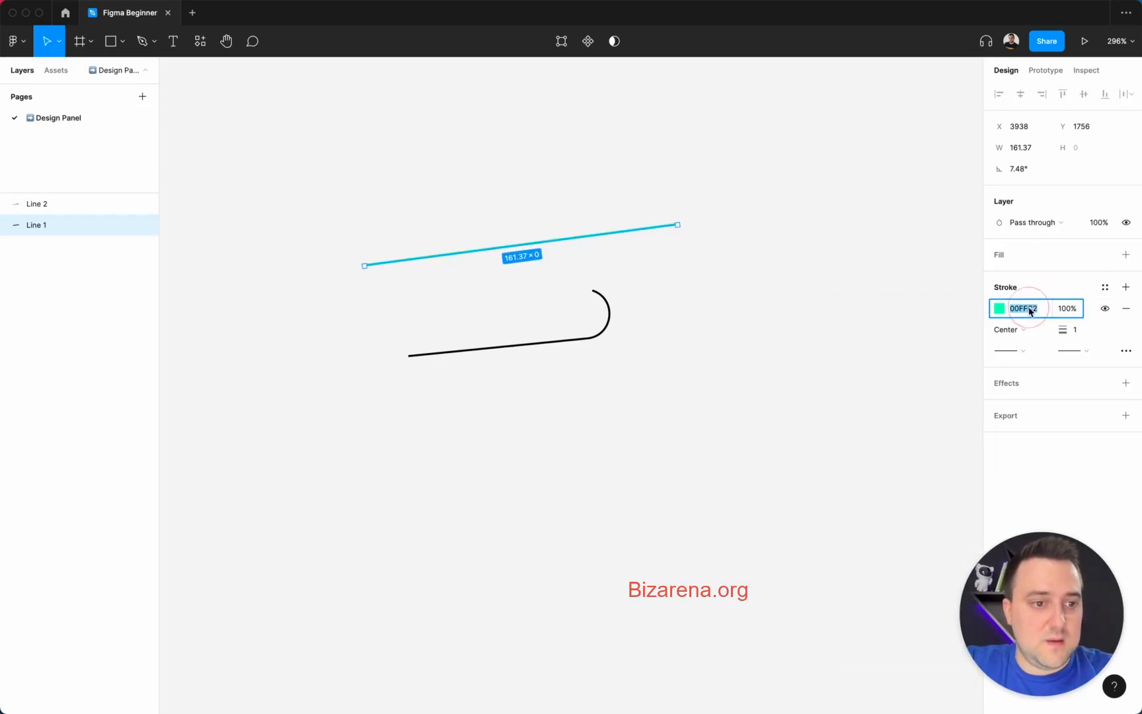
pyautogui.click(1067, 310)
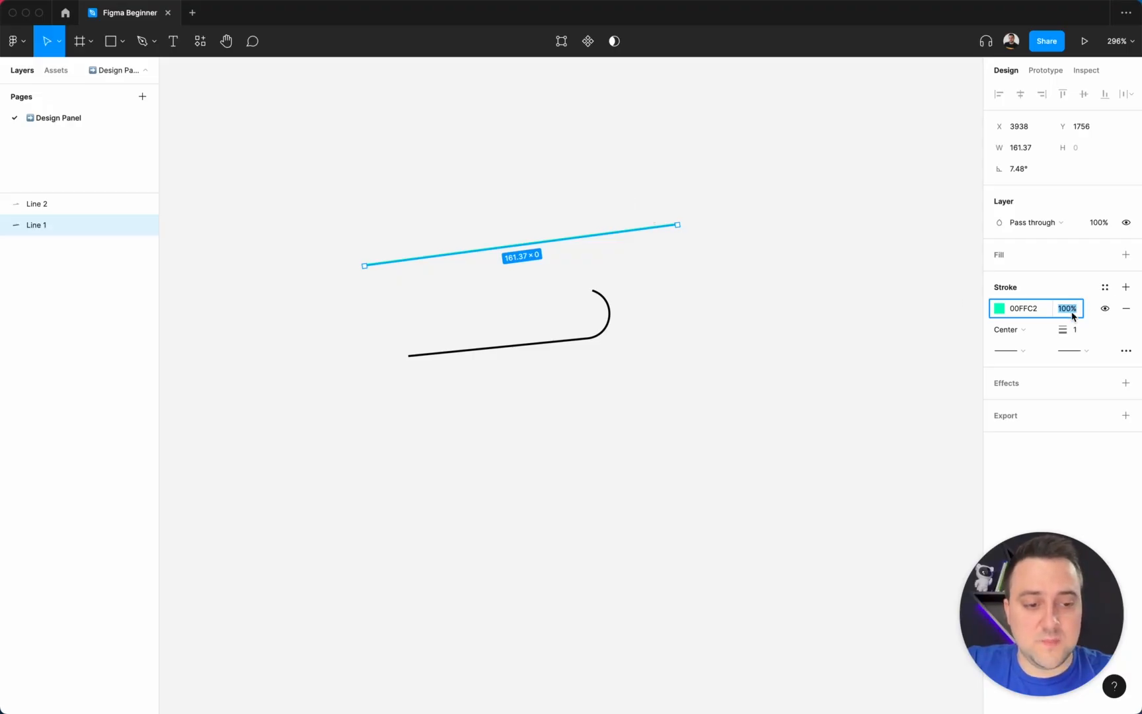
pyautogui.write('20')
pyautogui.press('Return')
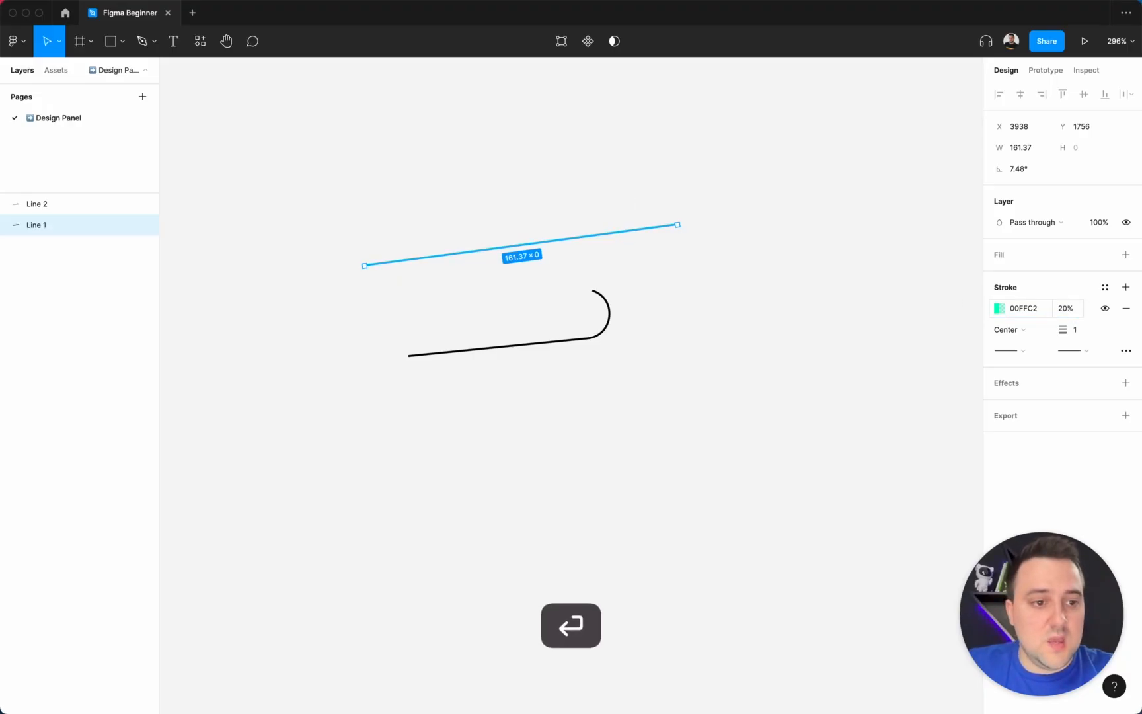
# - Try a second 000000 stroke at 50% opacity on Line 1 and remove it again
pyautogui.click(1126, 286)
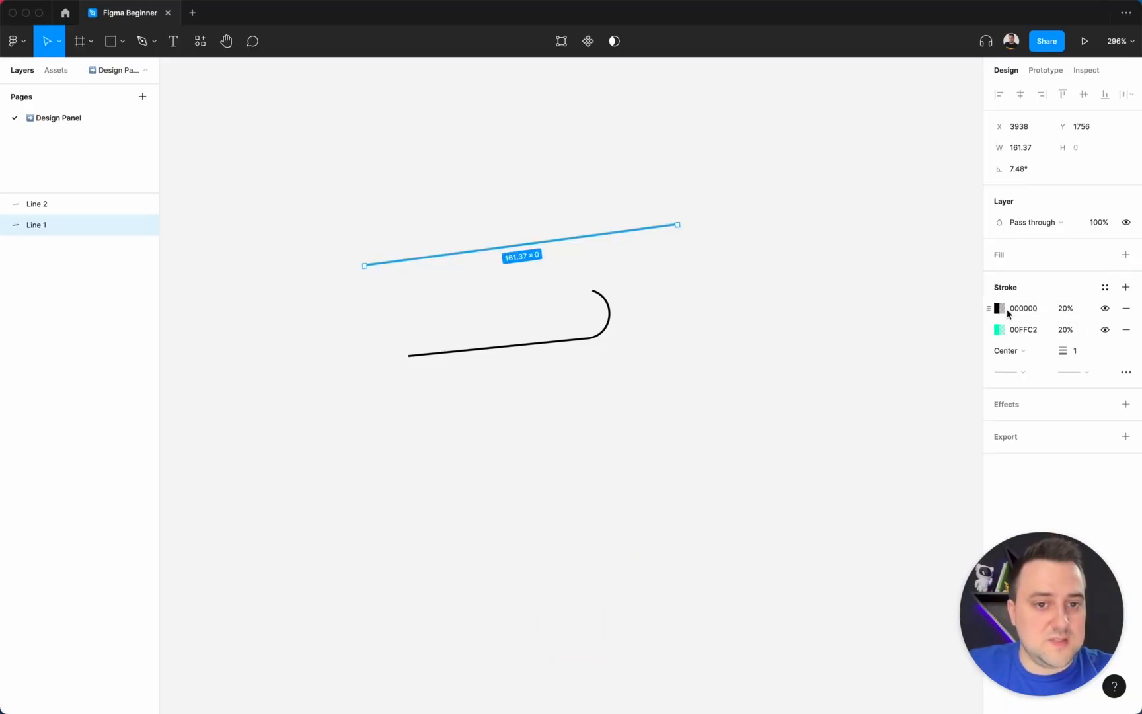
pyautogui.click(1077, 311)
pyautogui.write('50')
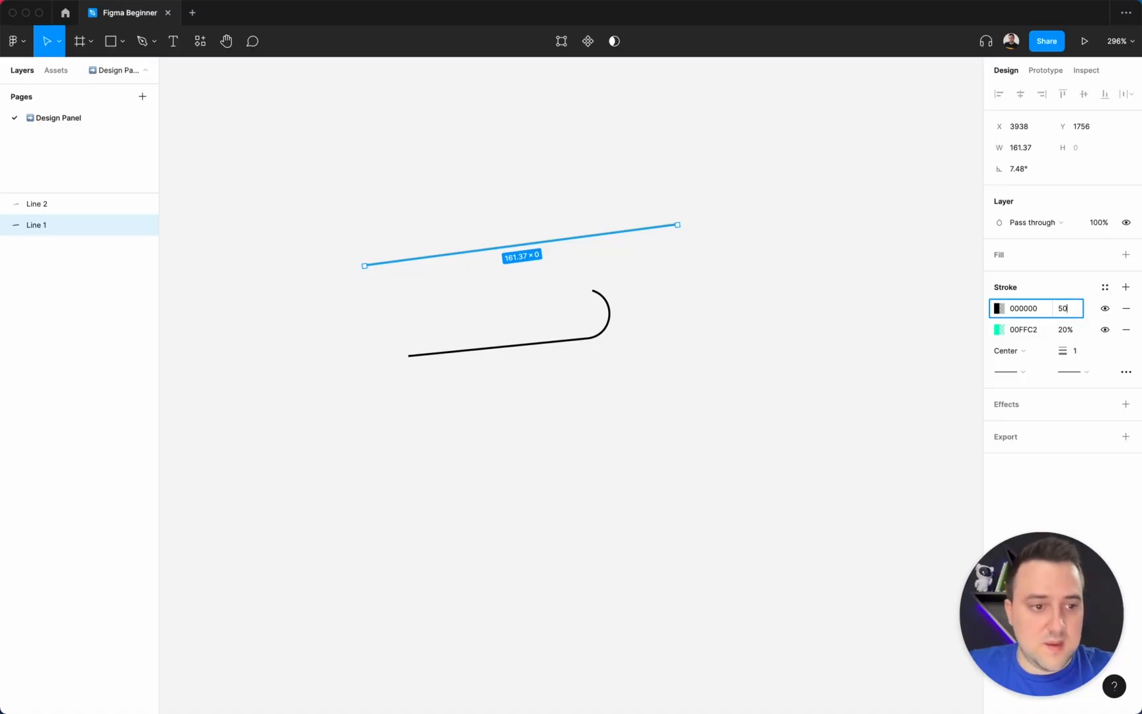
pyautogui.press('Return')
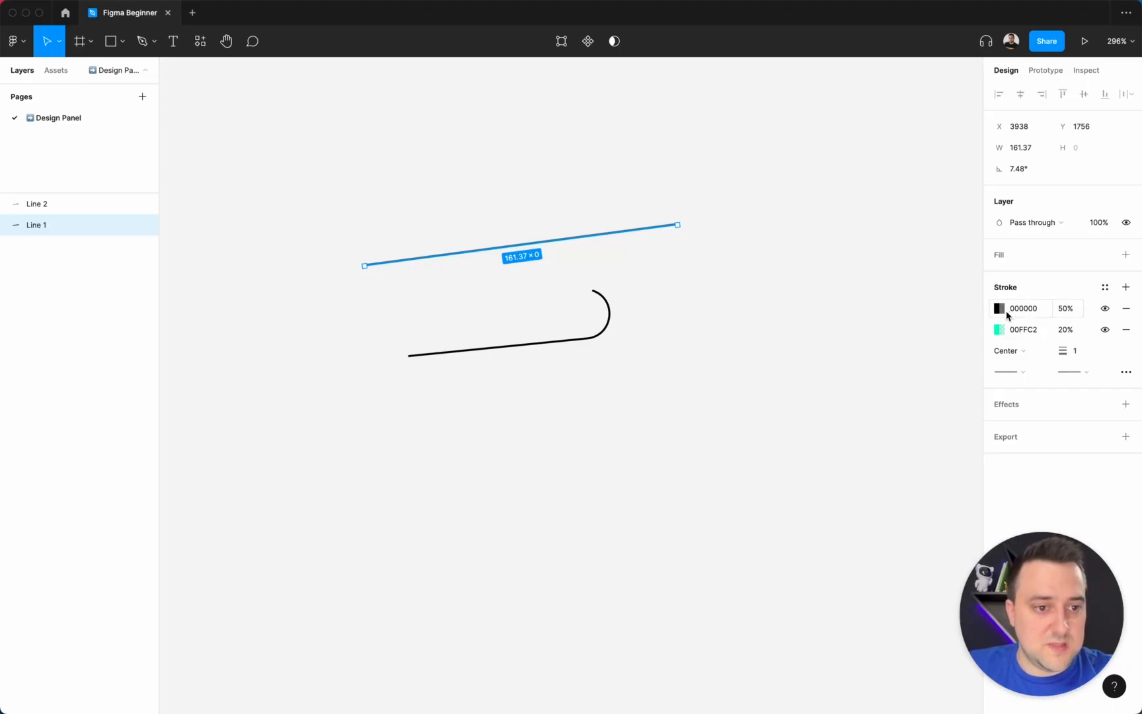
pyautogui.click(1126, 308)
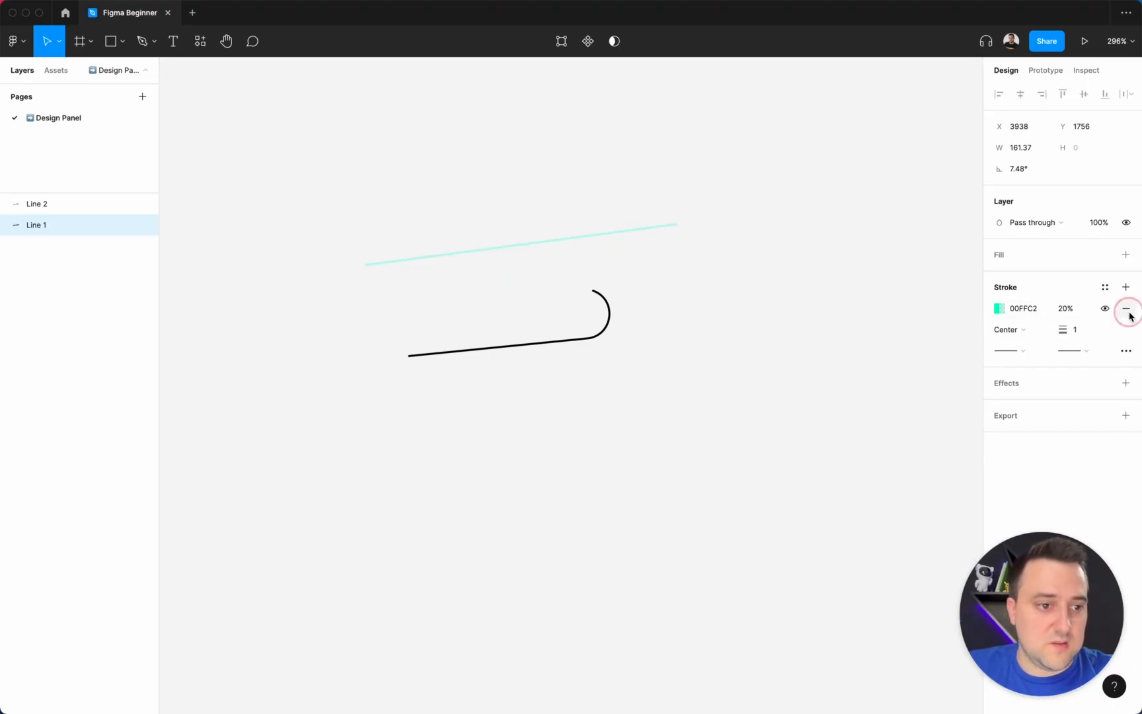
# - Set the opacity of Line 1's 00FFC2 stroke to 100%
pyautogui.click(1079, 308)
pyautogui.write('100')
pyautogui.press('Return')
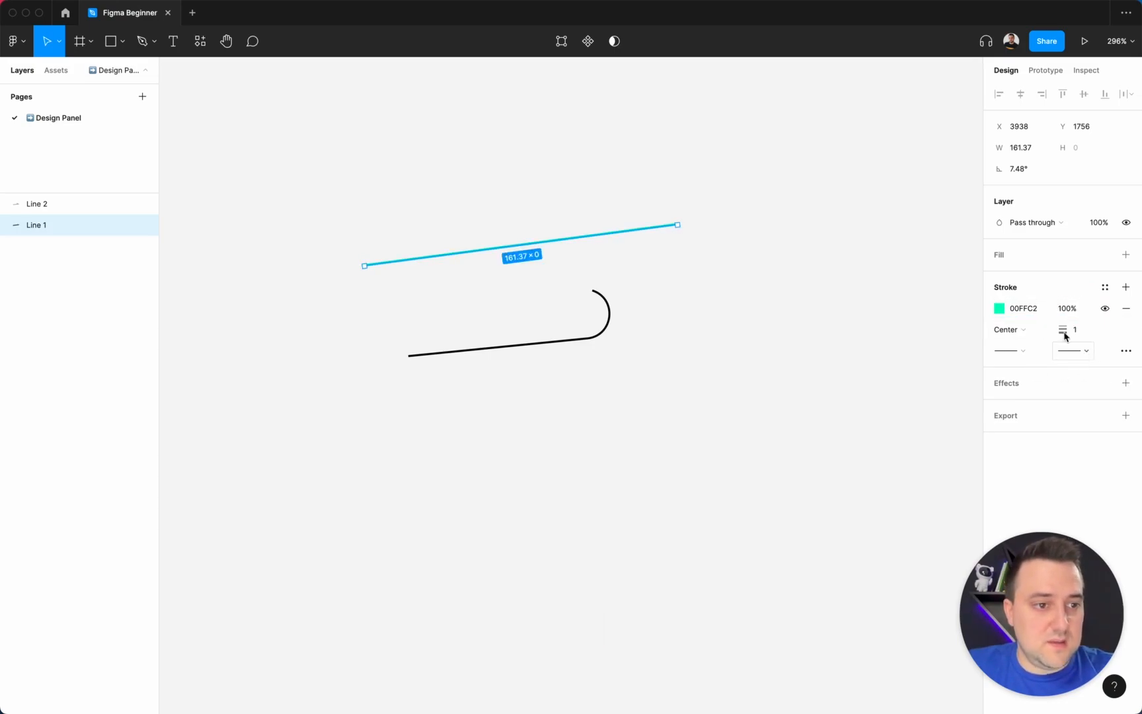
# - Try the Inside and Outside stroke alignments on Line 1 and return it to Center
pyautogui.click(1022, 331)
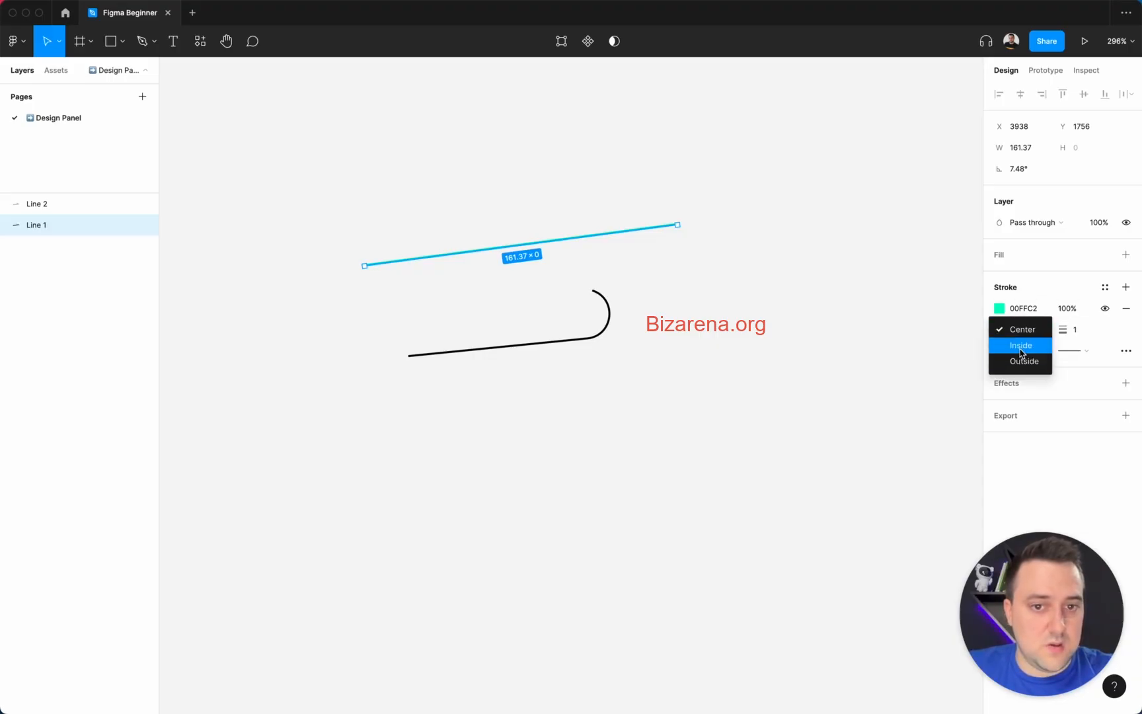
pyautogui.click(1021, 345)
pyautogui.click(1018, 338)
pyautogui.click(1021, 344)
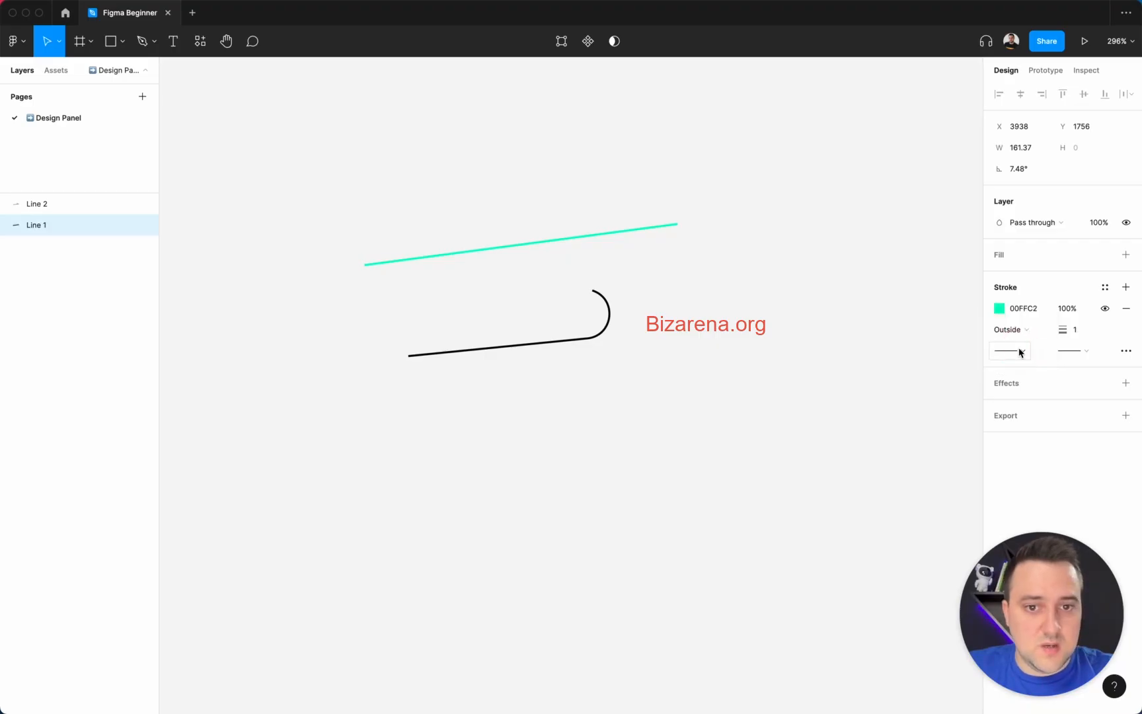
pyautogui.click(1013, 329)
pyautogui.click(1016, 299)
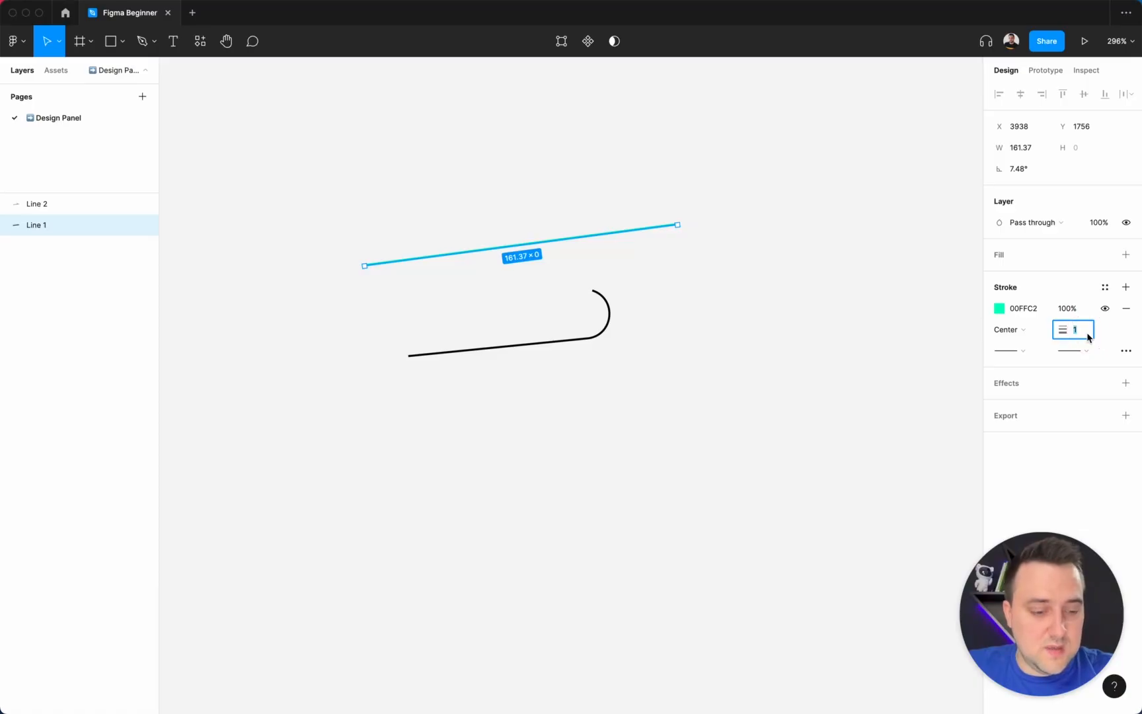
# - Increase Line 1's stroke weight step by step to 11
pyautogui.press('Up')
pyautogui.press('Up')
pyautogui.press('Up')
pyautogui.press('Up')
pyautogui.press('Up')
pyautogui.press('Up')
pyautogui.press('Up')
pyautogui.press('Up')
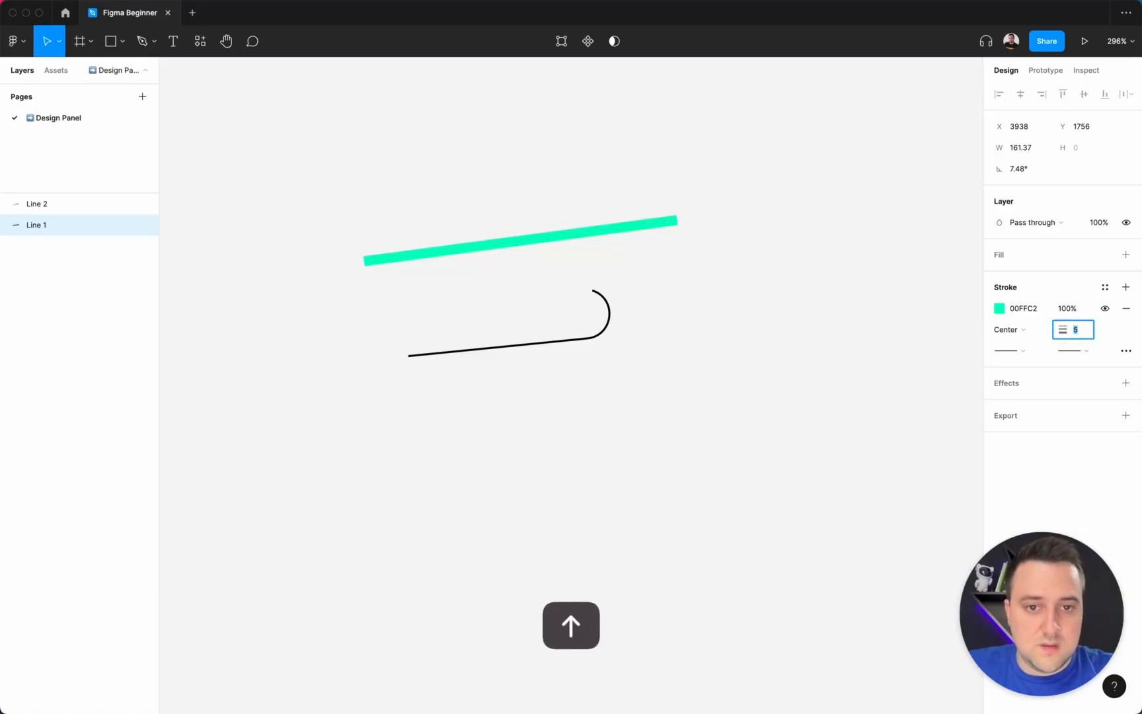
pyautogui.press('Up')
pyautogui.press('Up')
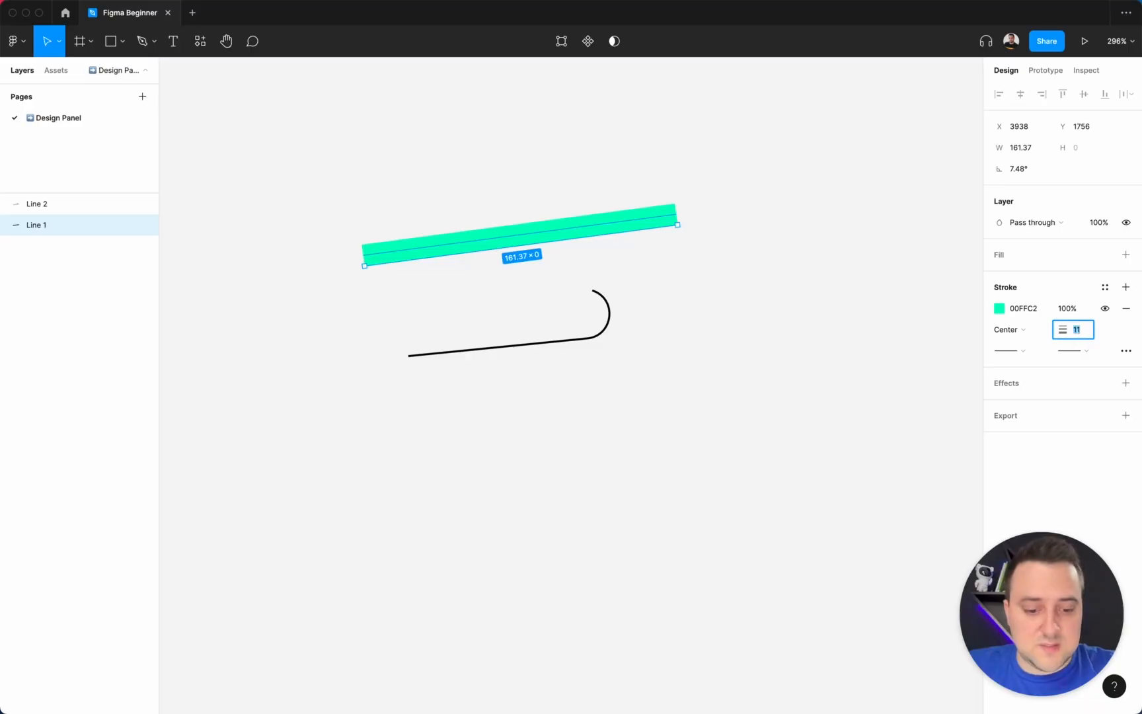
# - Set Line 1's stroke weight to 4
pyautogui.write('4')
pyautogui.press('Return')
pyautogui.press('Return')
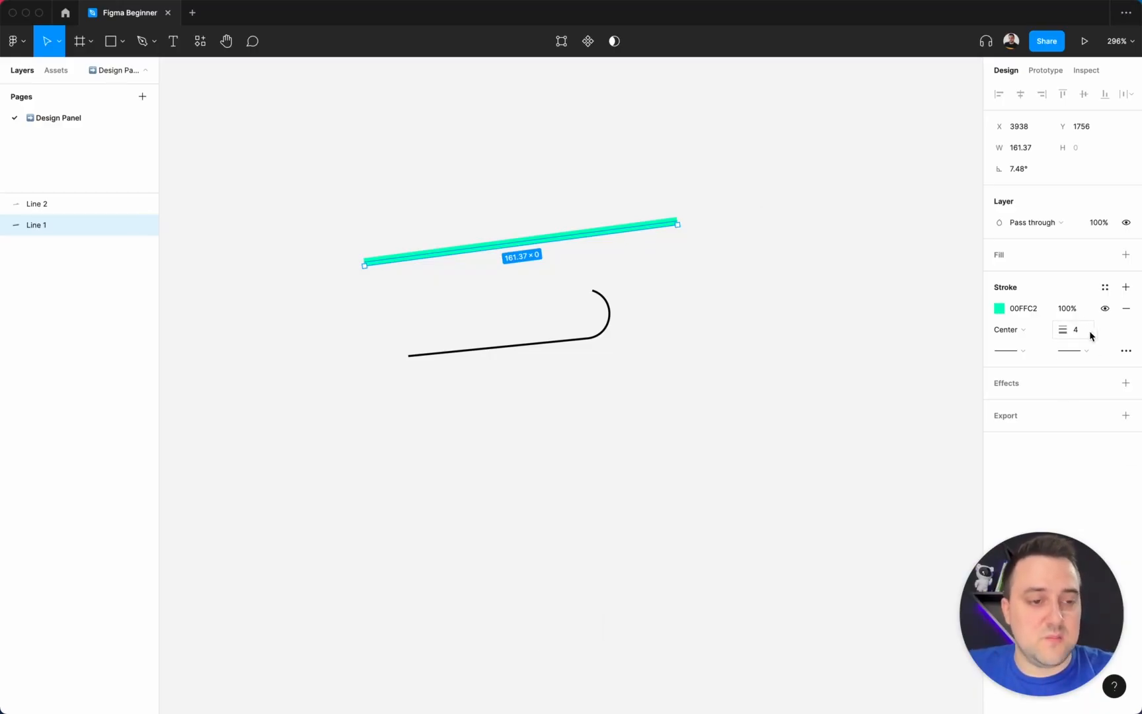
# - Try Triangle arrow, Reversed triangle and Circle arrow on Line 1's start point, ending with a Round cap
pyautogui.click(1019, 354)
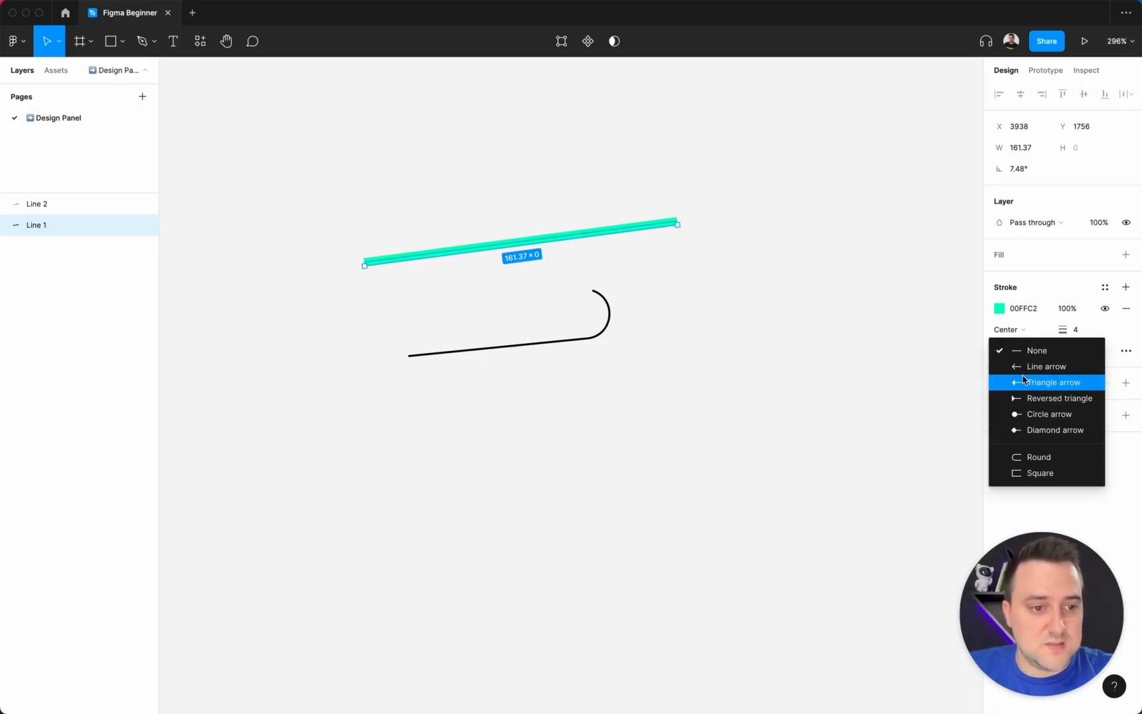
pyautogui.click(1019, 382)
pyautogui.click(1002, 352)
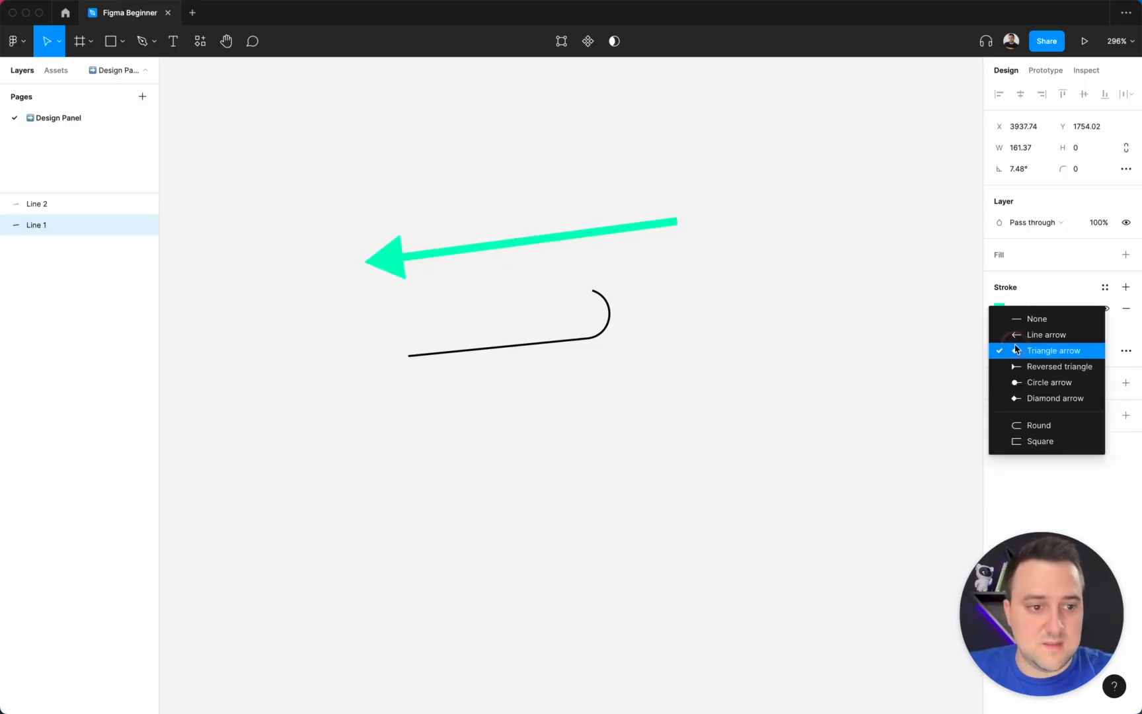
pyautogui.click(1019, 367)
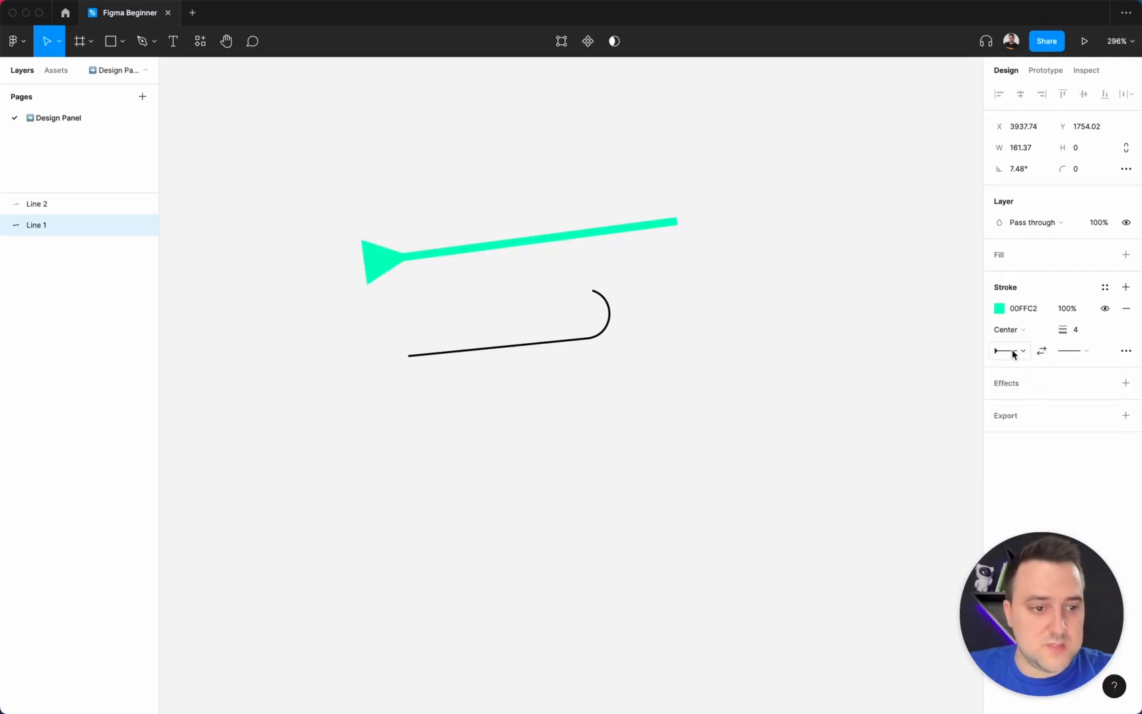
pyautogui.click(1013, 355)
pyautogui.click(1014, 365)
pyautogui.click(1013, 354)
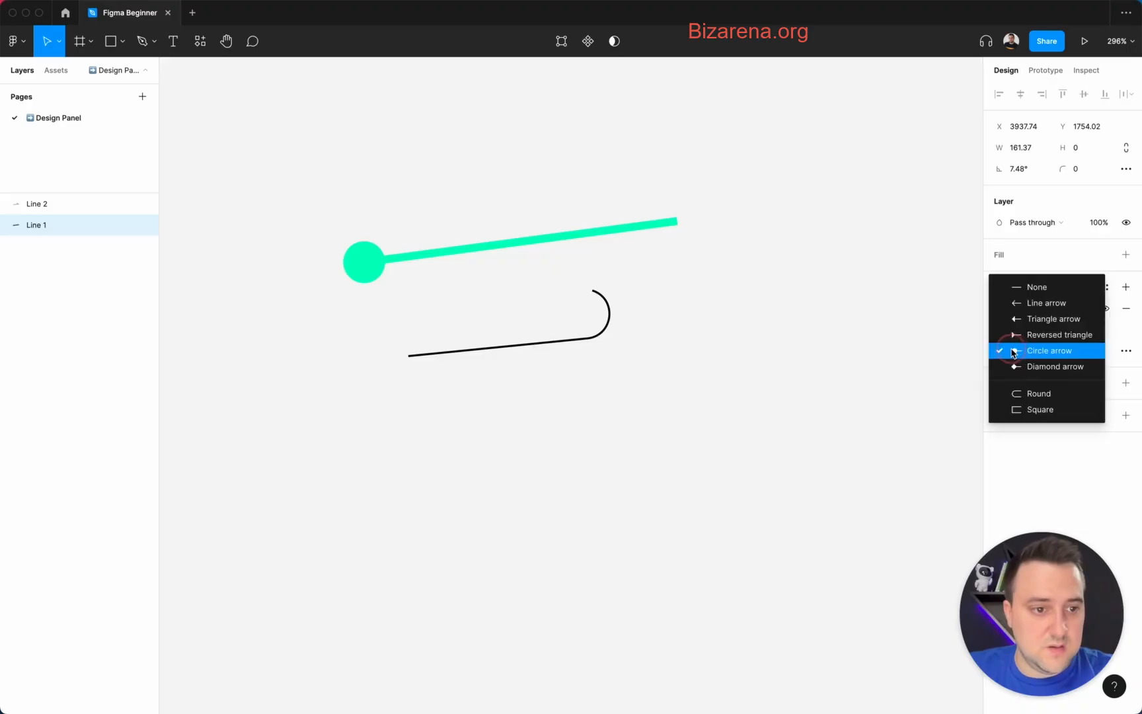
pyautogui.click(1021, 393)
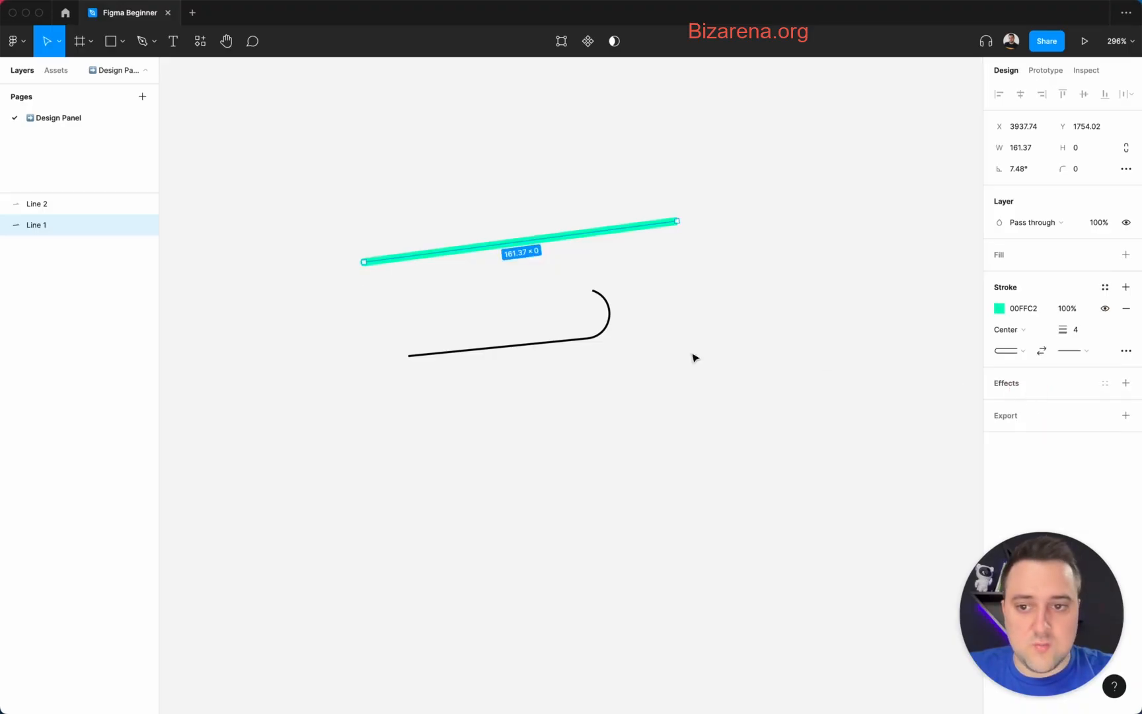
# - Compare the cap shapes at both ends of Line 1 up close
pyautogui.scroll(10, 564, 306)
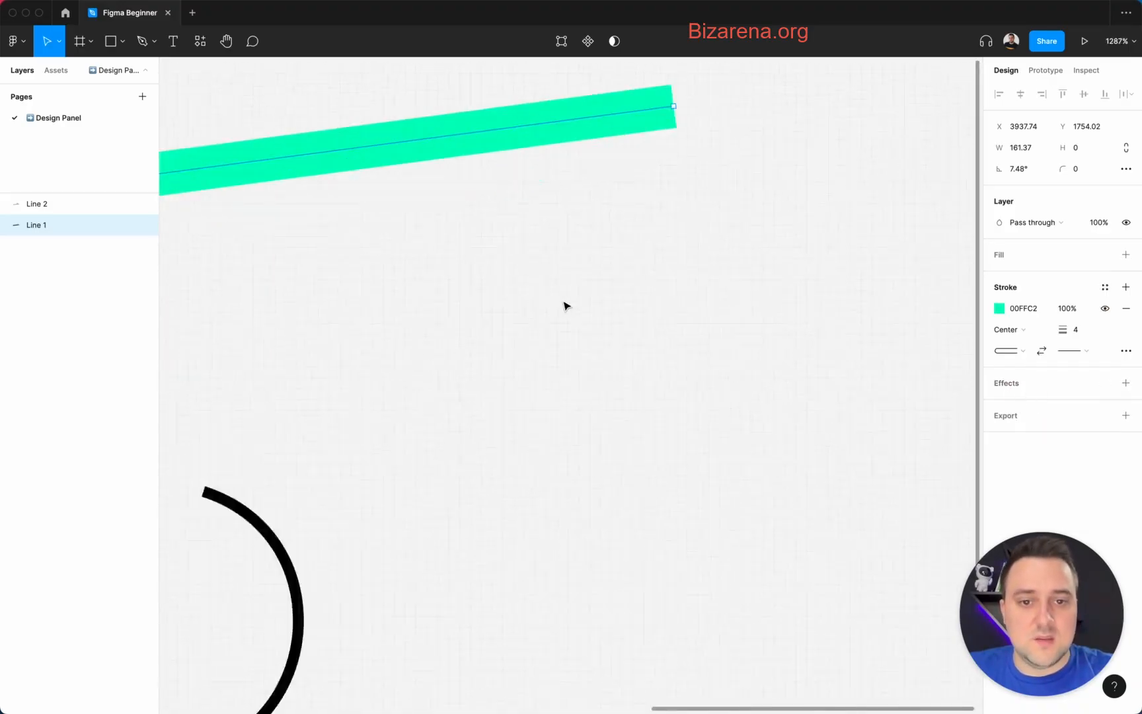
pyautogui.scroll(4, 565, 306)
pyautogui.scroll(-5, 565, 306)
pyautogui.hscroll(-15, 565, 306)
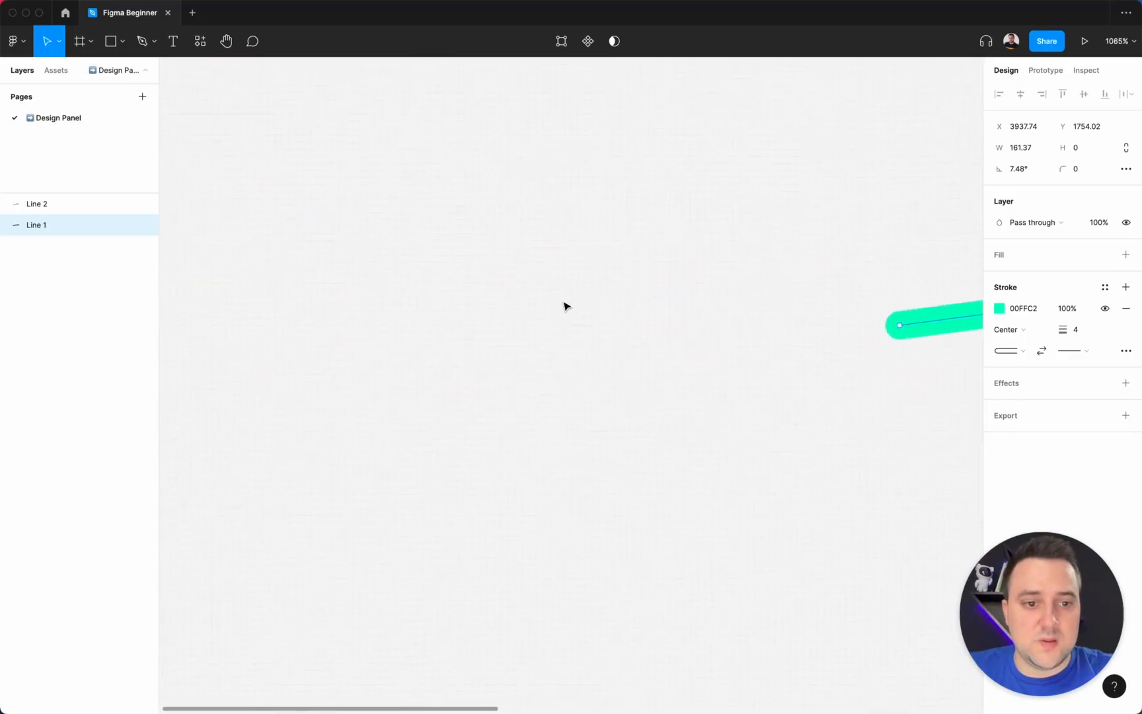
pyautogui.hscroll(5, 565, 306)
pyautogui.scroll(5, 565, 306)
pyautogui.scroll(-10, 565, 306)
pyautogui.hscroll(4, 565, 306)
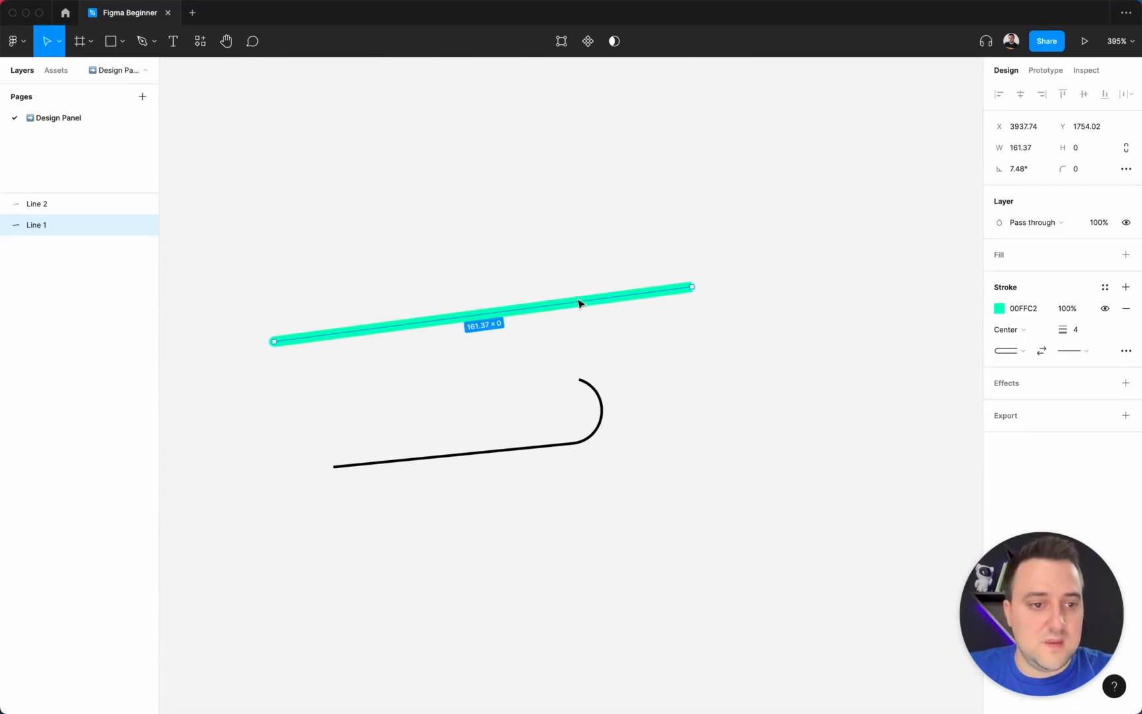
# - Try a Round cap on Line 1's end point and replace it with a Line arrow
pyautogui.click(1083, 352)
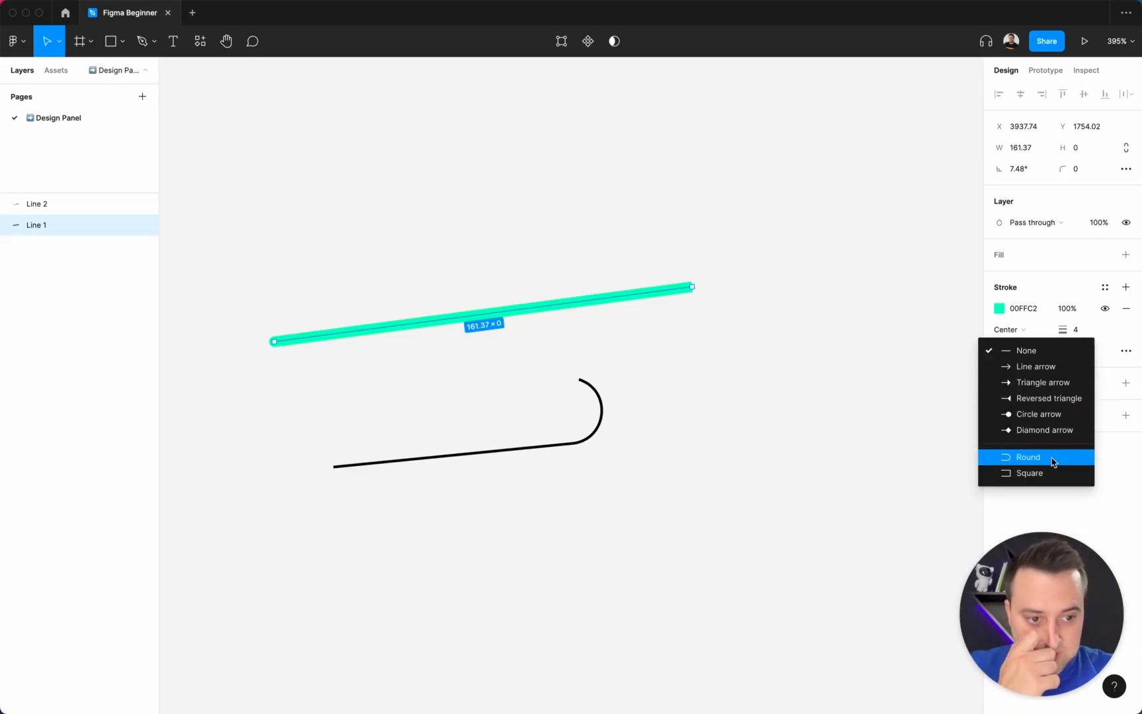
pyautogui.click(1053, 462)
pyautogui.click(1085, 360)
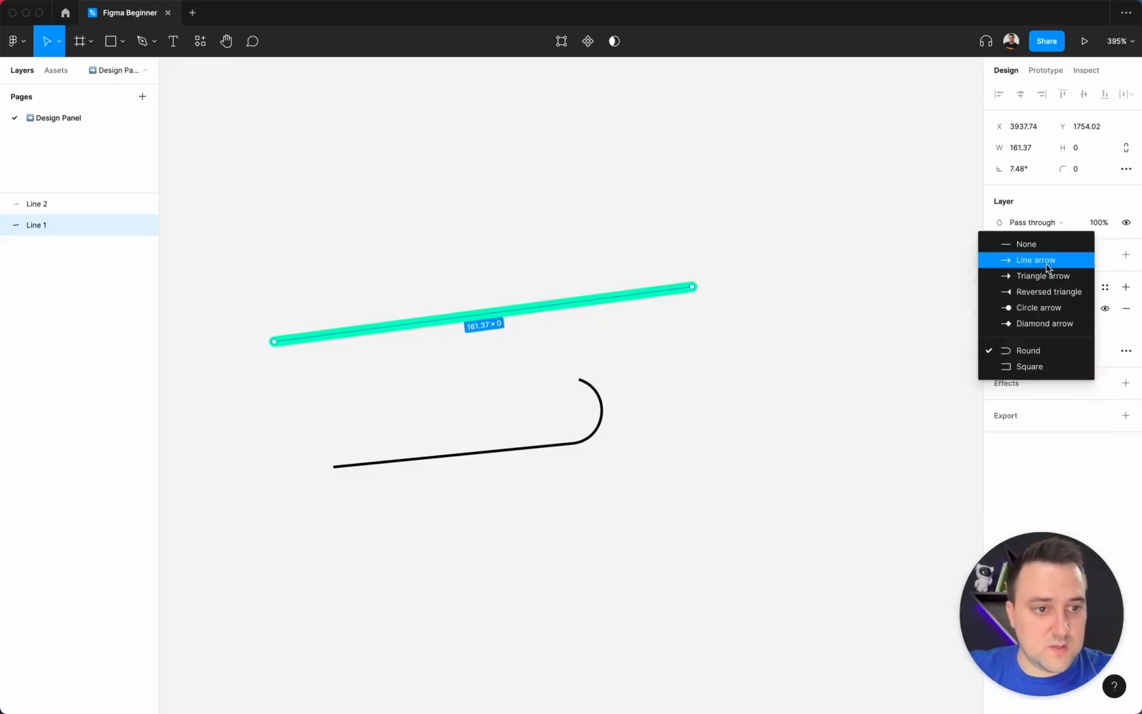
pyautogui.click(1047, 260)
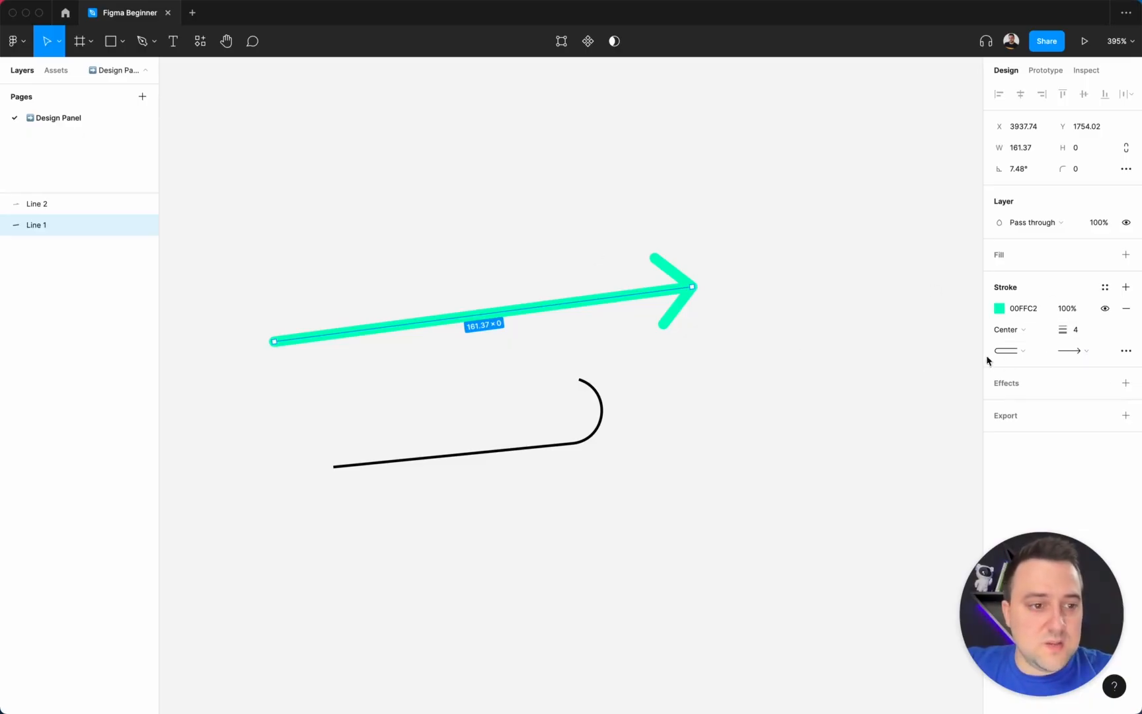
# - Reduce the stroke weight of the Line 1 arrow step by step to 1
pyautogui.click(1084, 329)
pyautogui.press('Down')
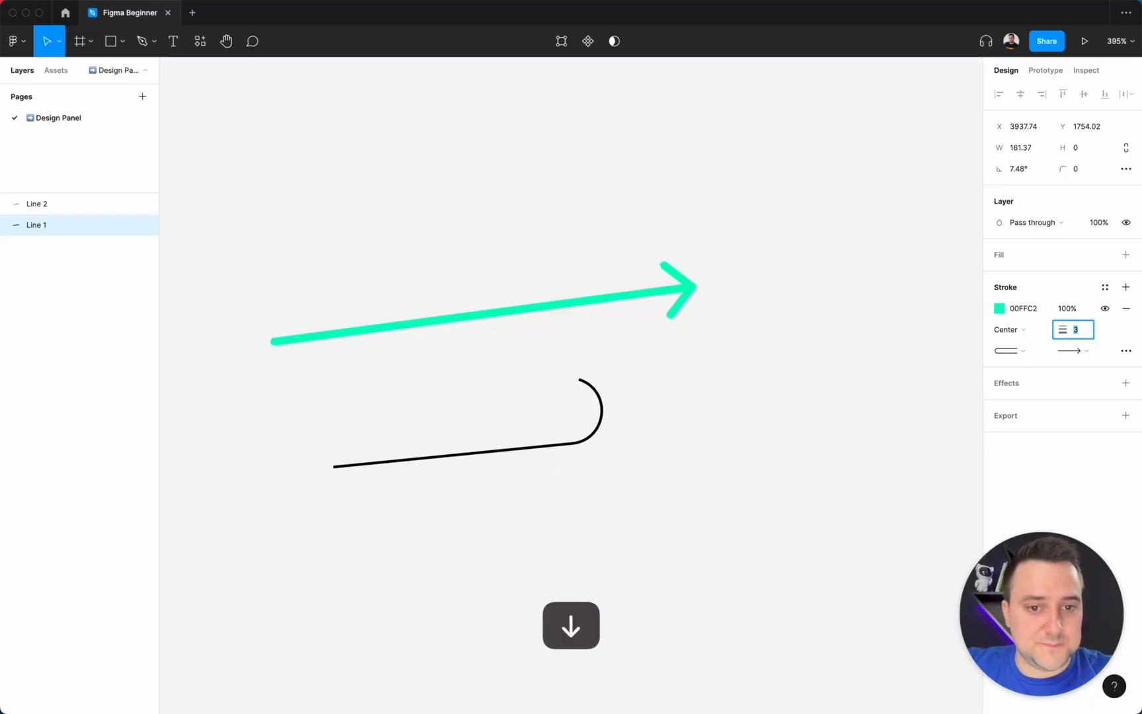
pyautogui.press('Down')
pyautogui.press('Down')
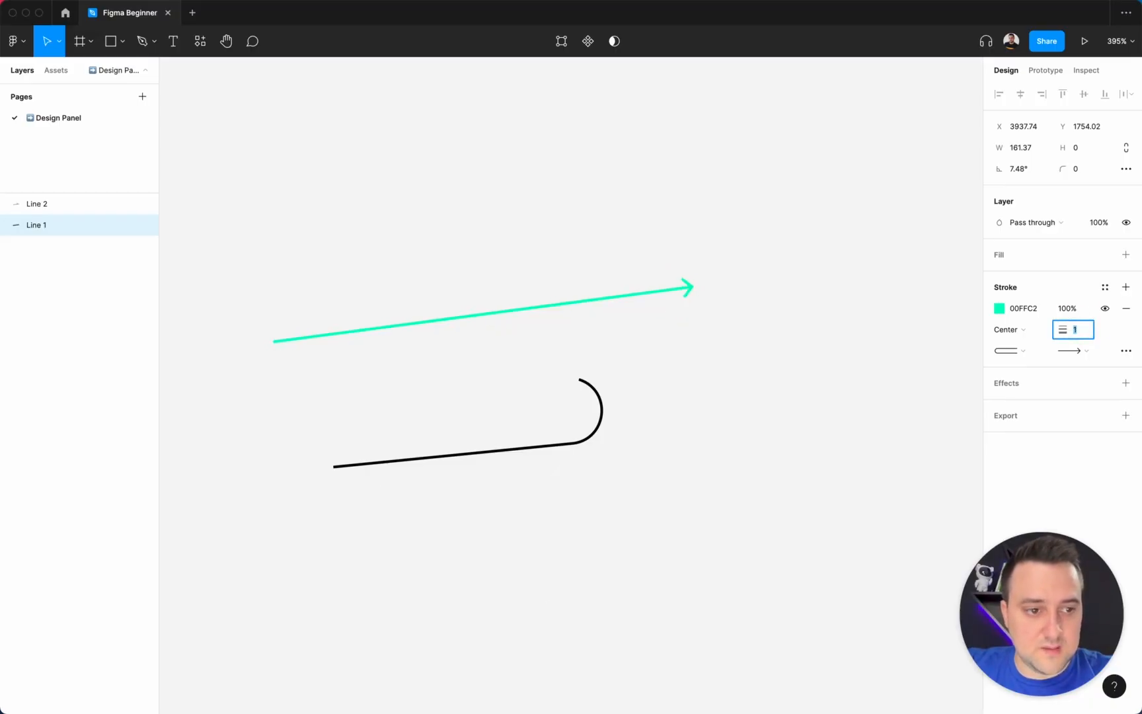
# - Raise the stroke weight of the Line 1 arrow step by step to 7
pyautogui.press('Up')
pyautogui.press('Up')
pyautogui.press('Up')
pyautogui.press('Up')
pyautogui.press('Up')
pyautogui.press('Up')
pyautogui.press('Up')
pyautogui.press('Up')
pyautogui.press('Up')
pyautogui.press('Up')
pyautogui.press('Up')
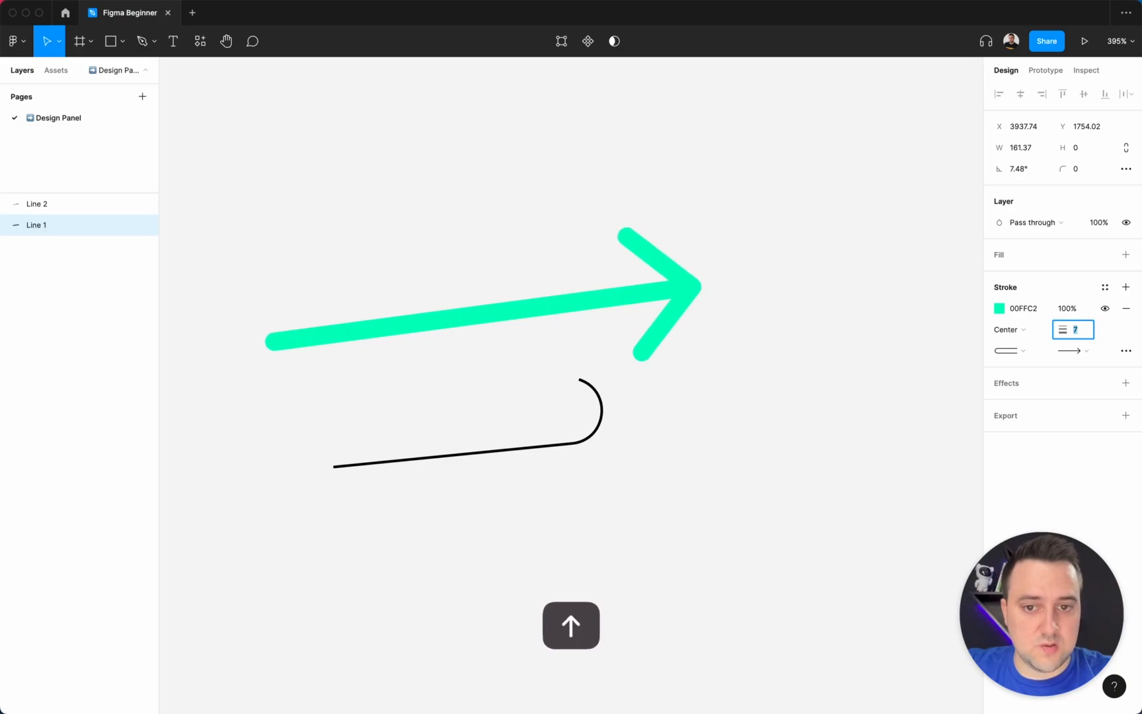
# - Lower the stroke weight of the Line 1 arrow step by step to 2 and change its end point to a Round cap
pyautogui.press('Down')
pyautogui.press('Down')
pyautogui.press('Down')
pyautogui.press('Down')
pyautogui.press('Down')
pyautogui.press('Down')
pyautogui.press('Down')
pyautogui.press('Down')
pyautogui.press('Down')
pyautogui.press('Down')
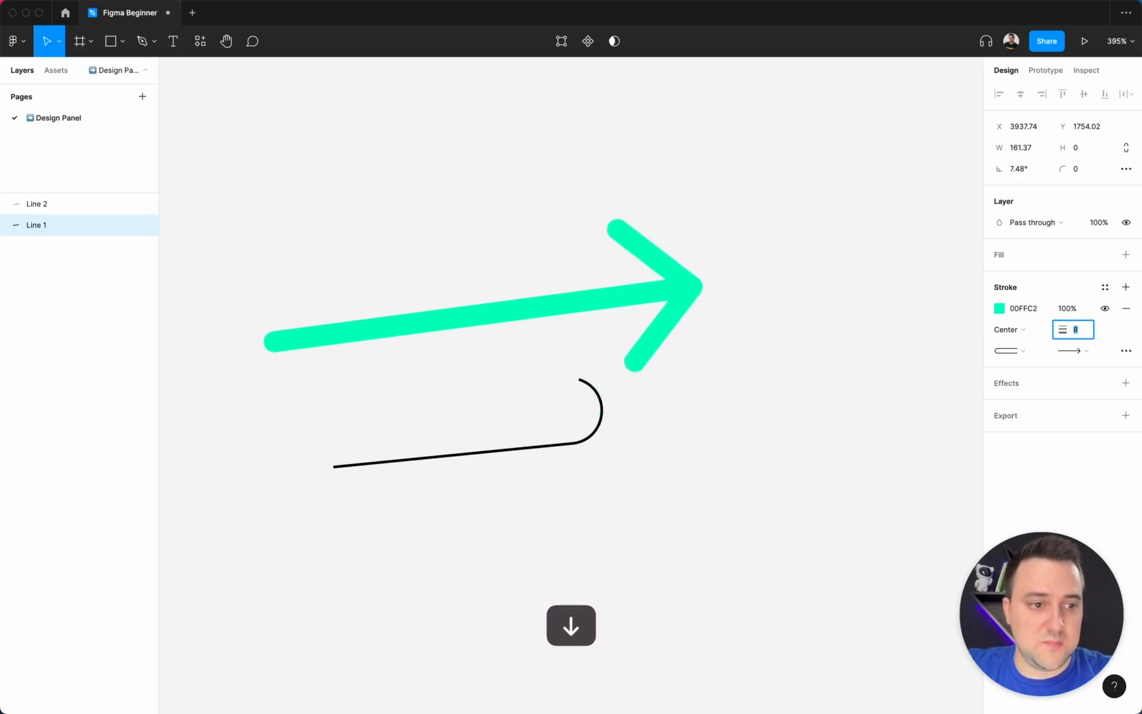
pyautogui.click(1076, 351)
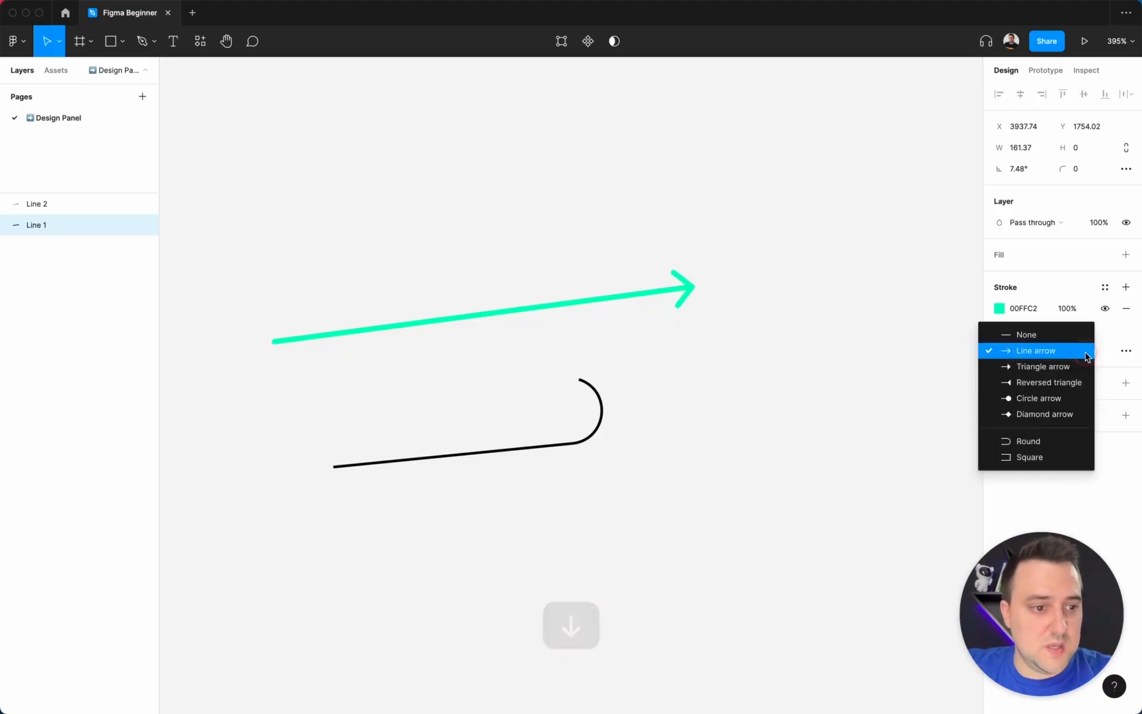
pyautogui.click(1050, 438)
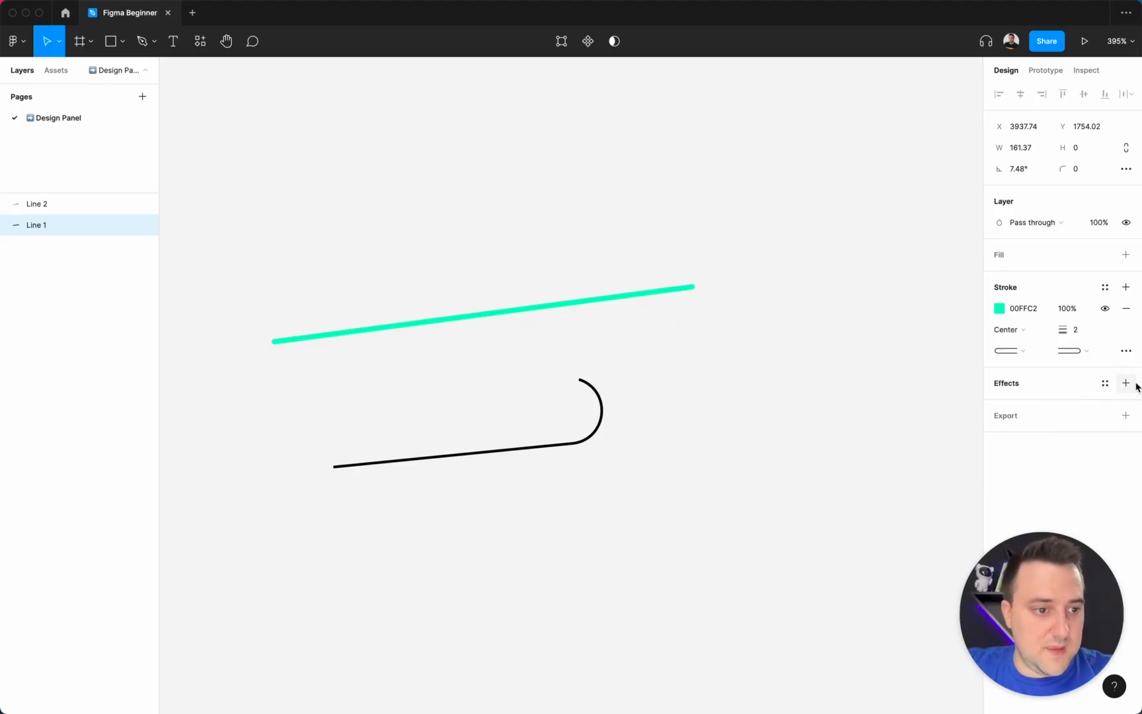
# - Change Line 1's stroke style from solid to Dash in the advanced stroke settings and set the gap to 8
pyautogui.click(1125, 350)
pyautogui.click(1129, 353)
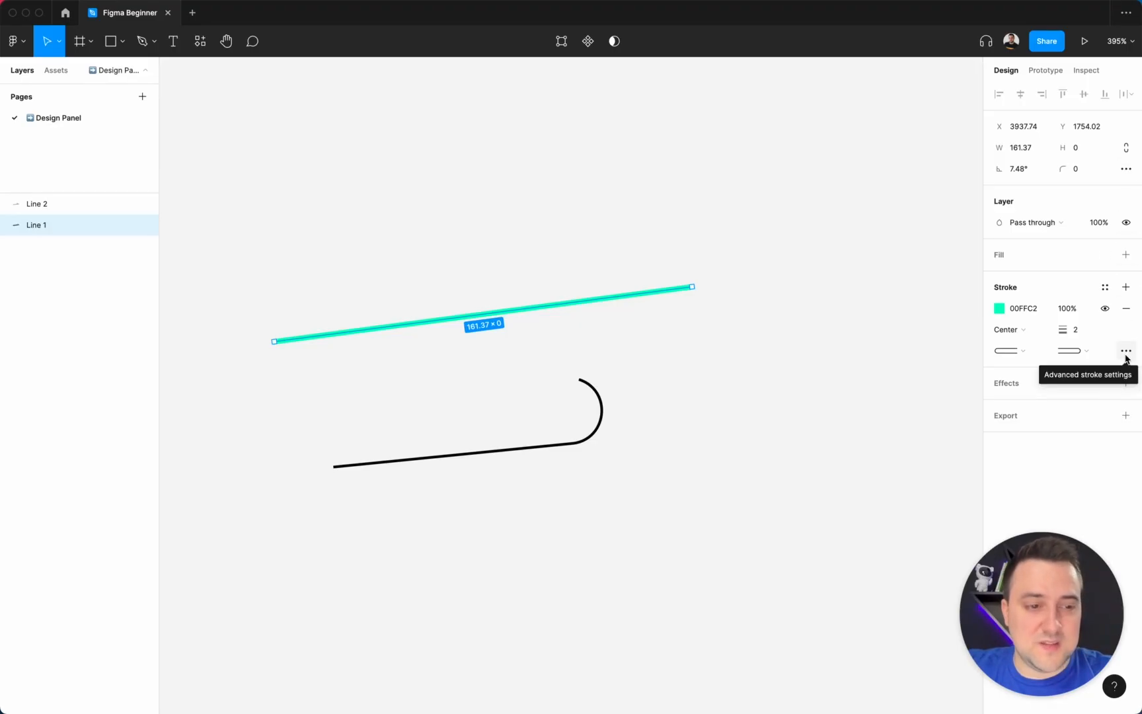
pyautogui.click(1126, 352)
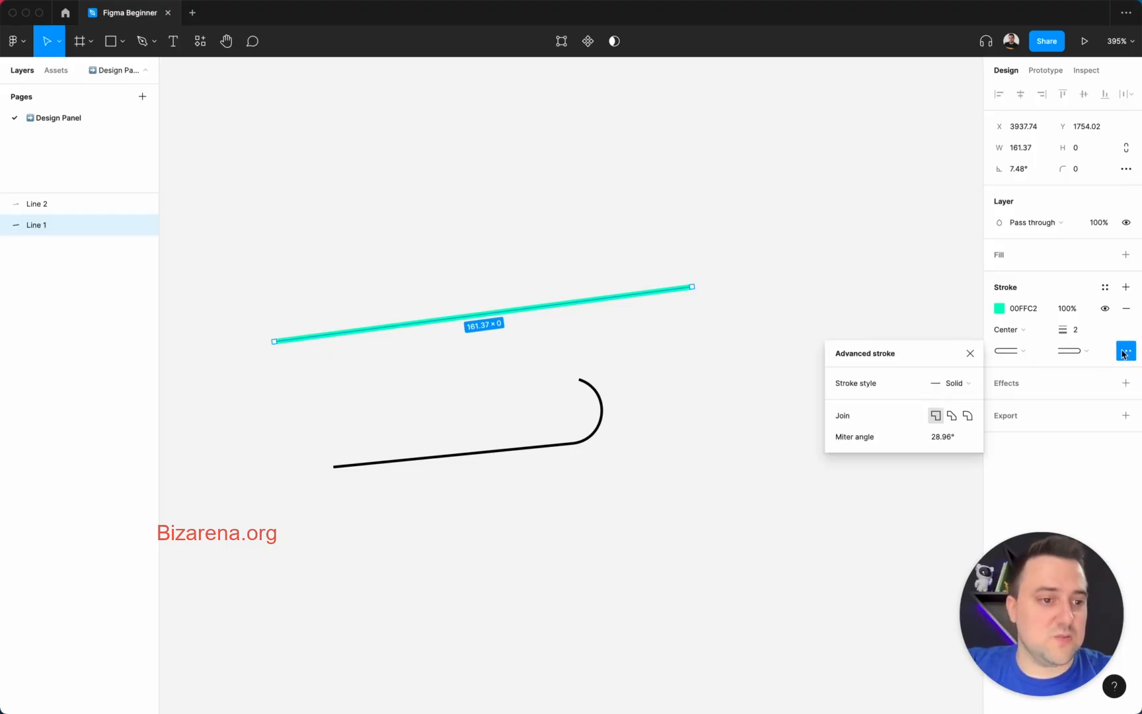
pyautogui.click(965, 388)
pyautogui.click(962, 384)
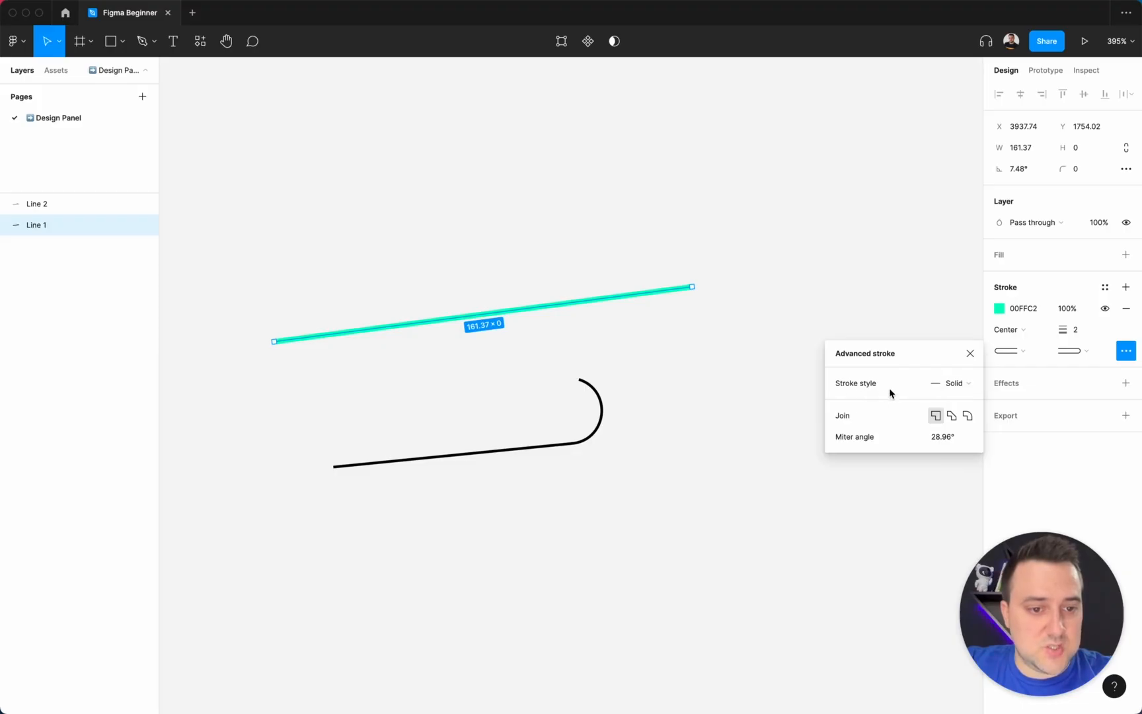
pyautogui.click(949, 387)
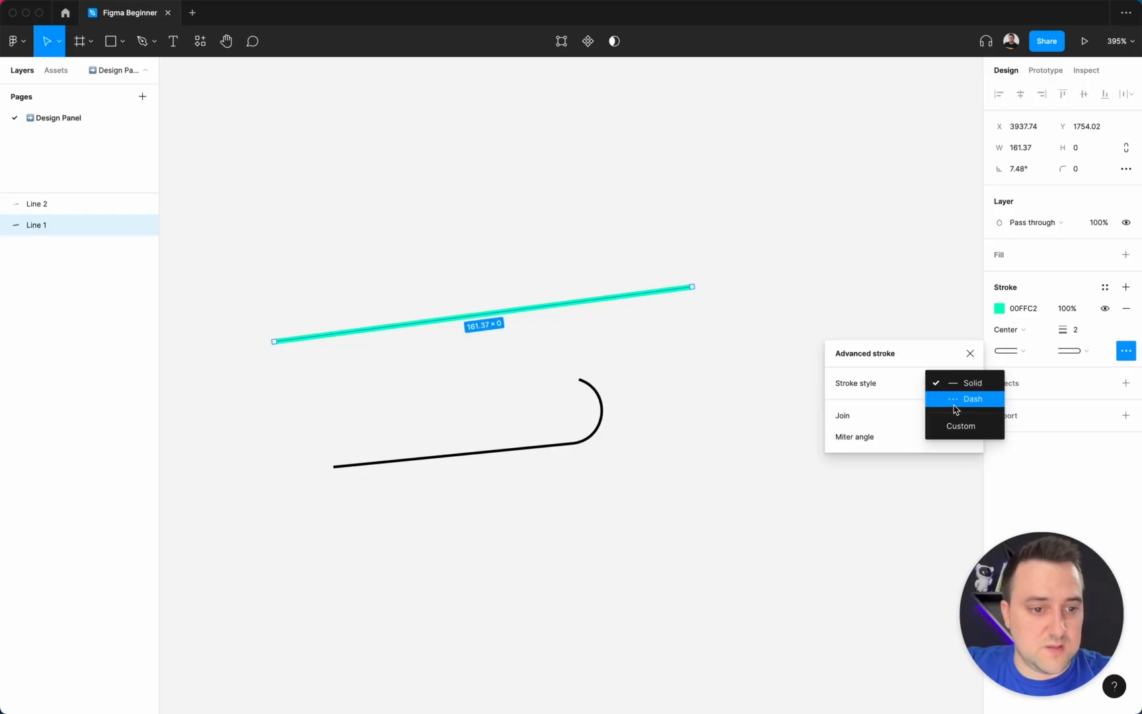
pyautogui.click(954, 400)
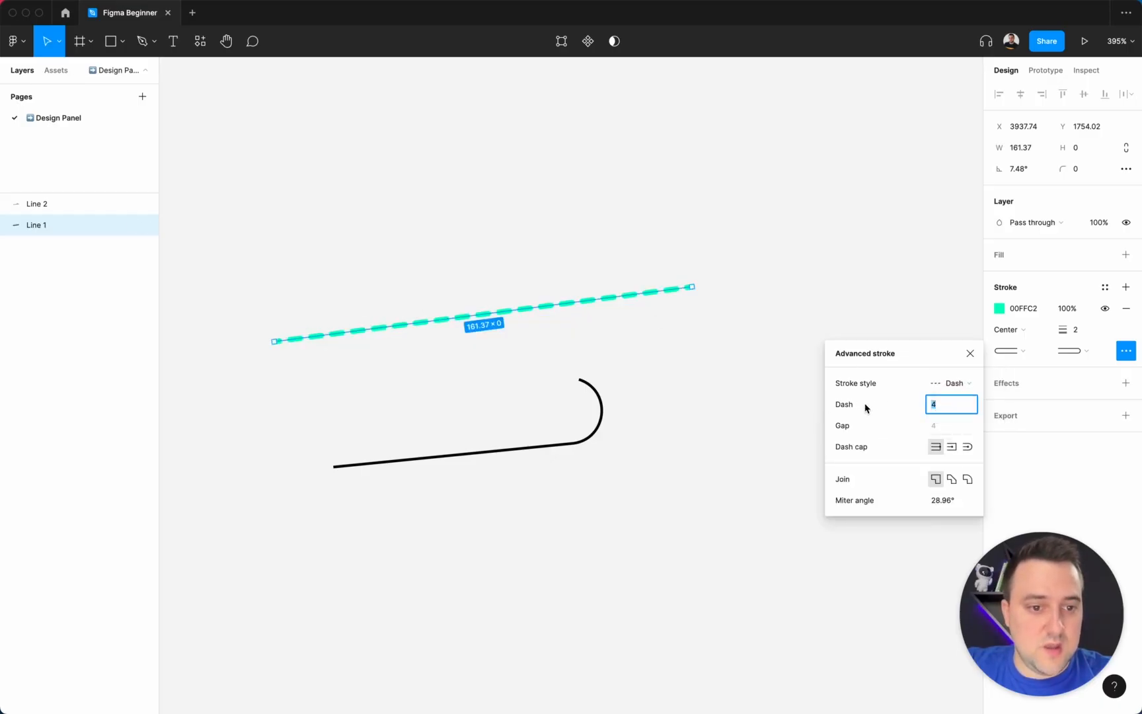
pyautogui.click(948, 430)
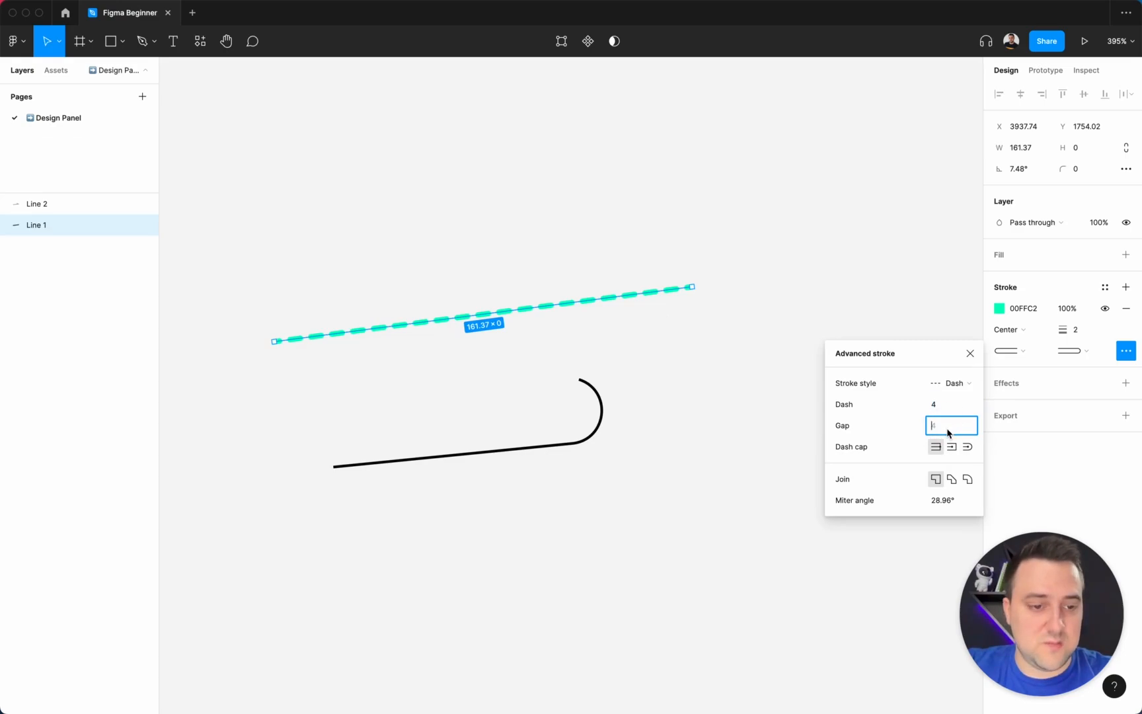
pyautogui.press('Return')
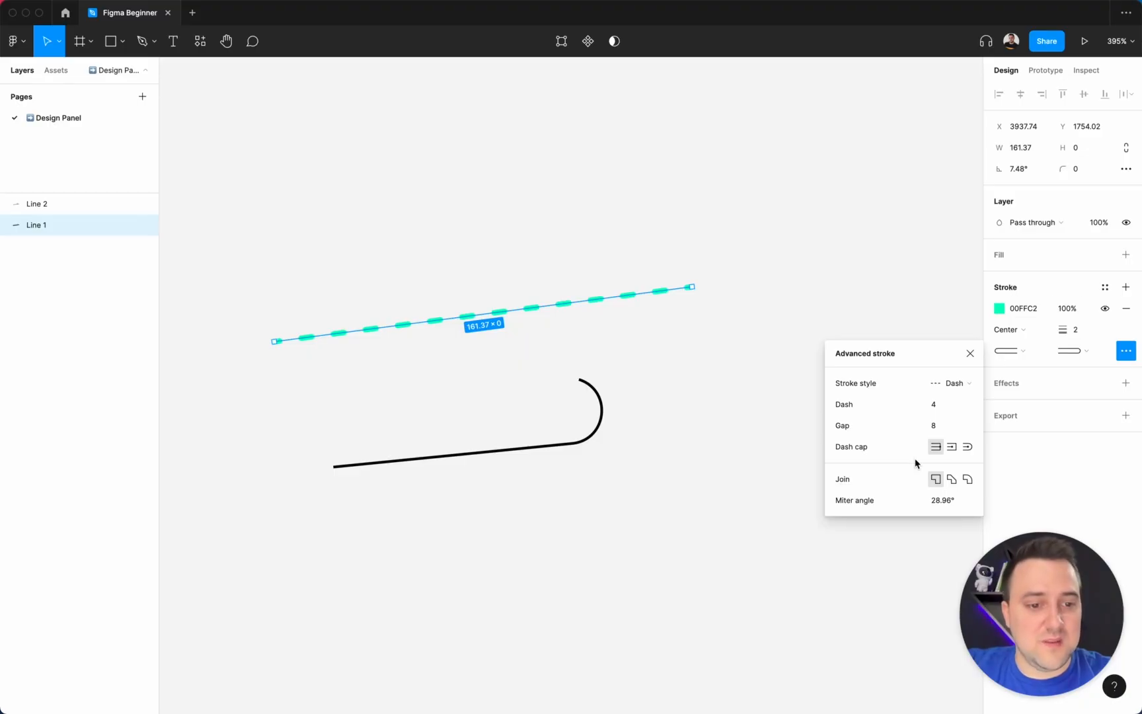
# - Switch the caps at both ends of Line 1 to Square, trying Round on the end point in between
pyautogui.click(1017, 353)
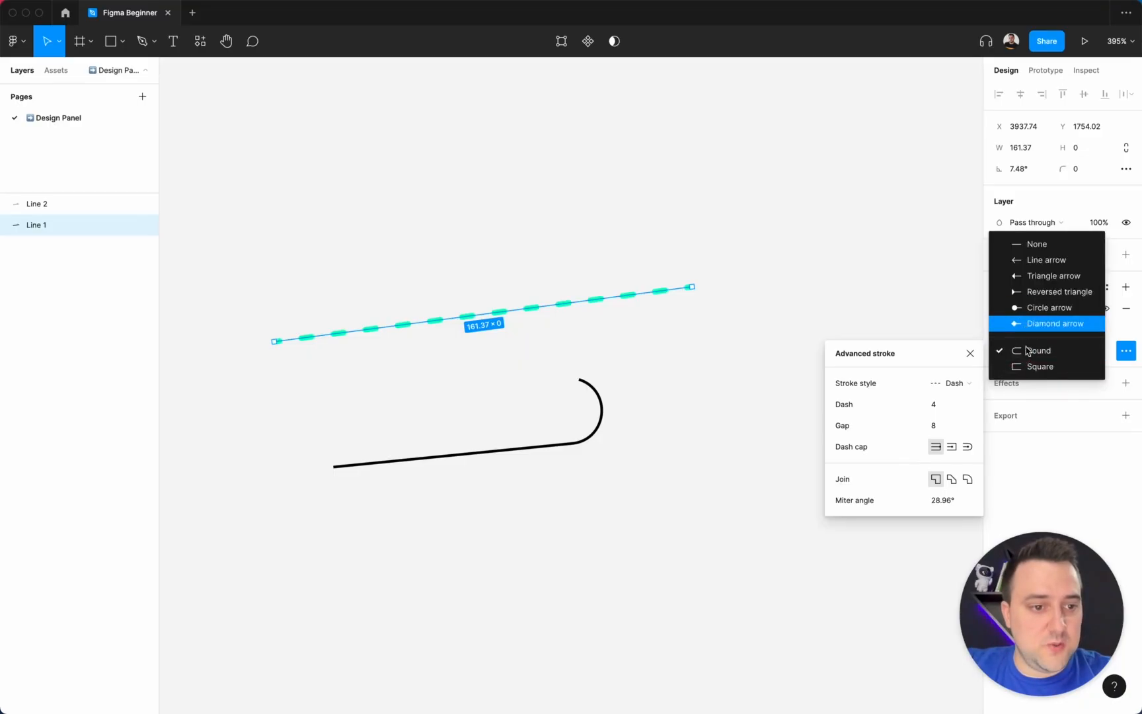
pyautogui.click(1055, 365)
pyautogui.click(1067, 350)
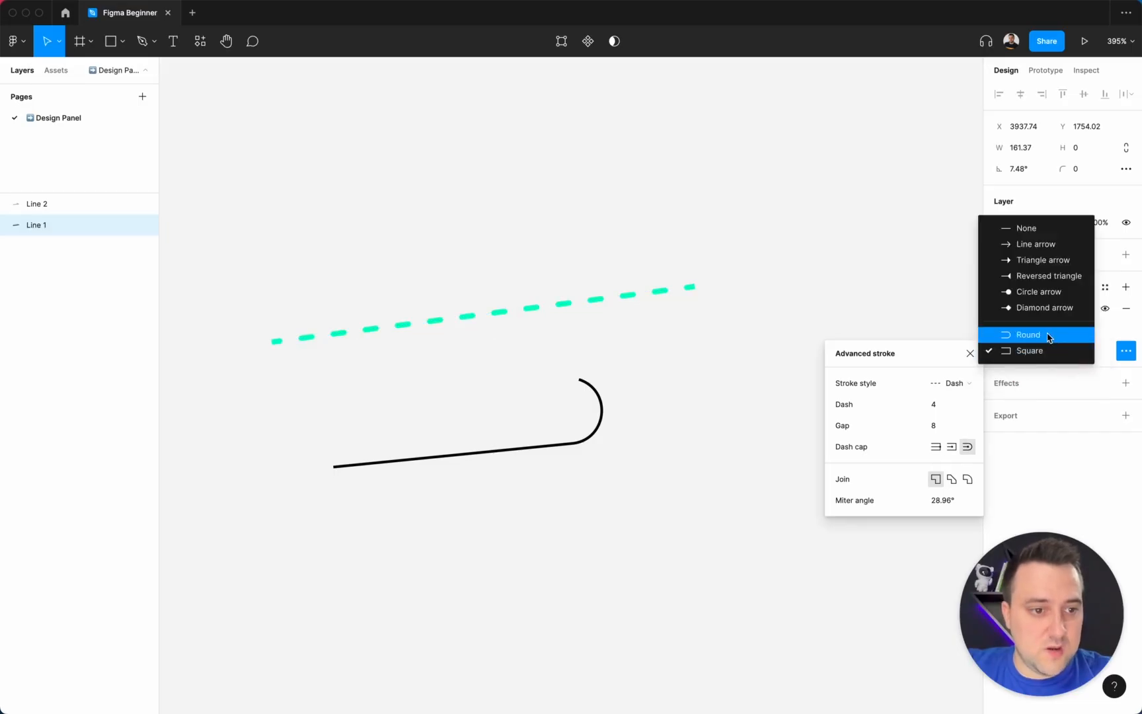
pyautogui.click(1047, 334)
pyautogui.click(1060, 352)
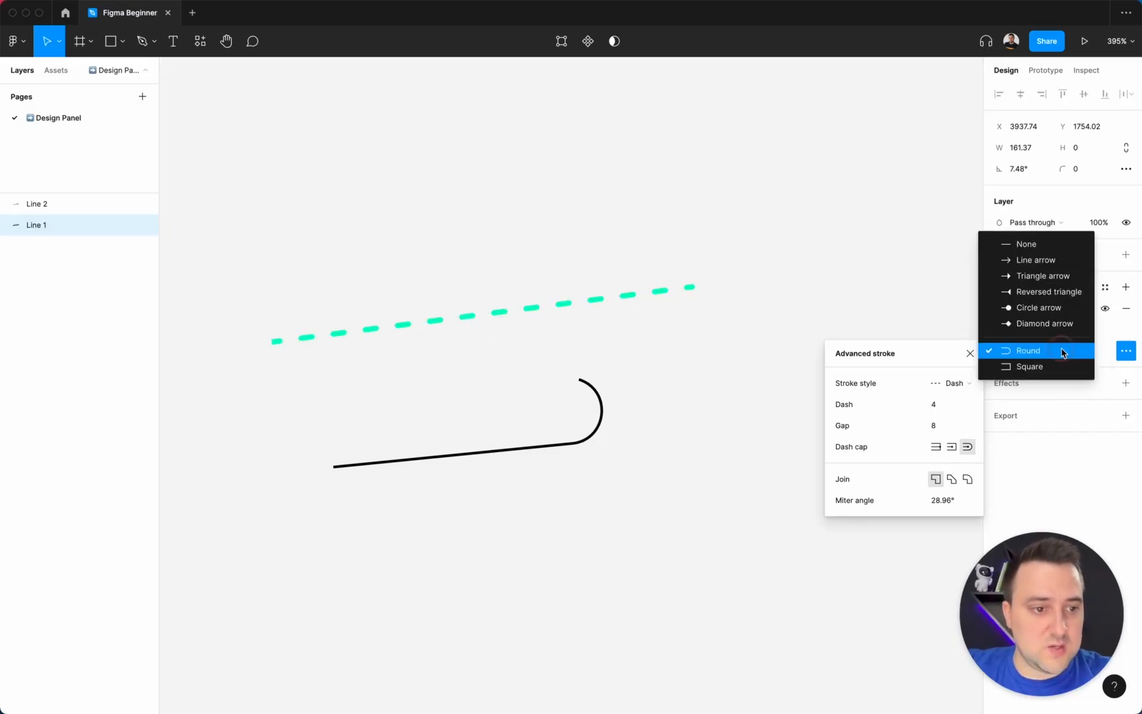
pyautogui.click(1056, 367)
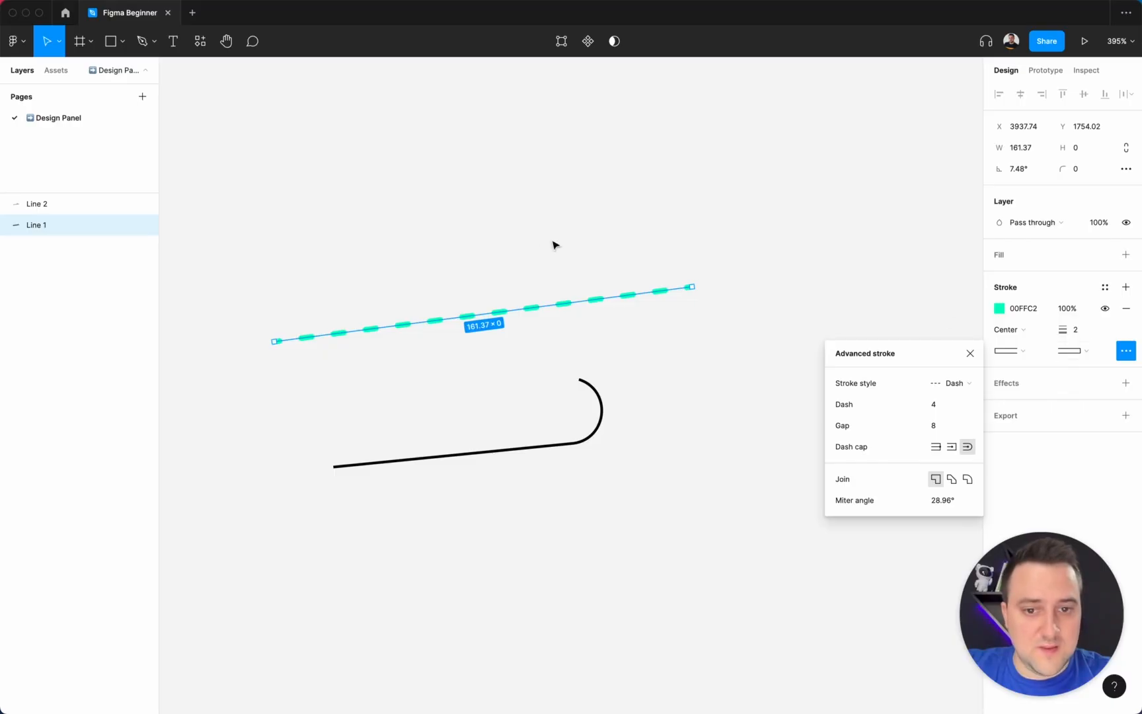
# - Set the dash cap of Line 1 to None while viewing the dashes up close, and deselect the line
pyautogui.scroll(10, 572, 320)
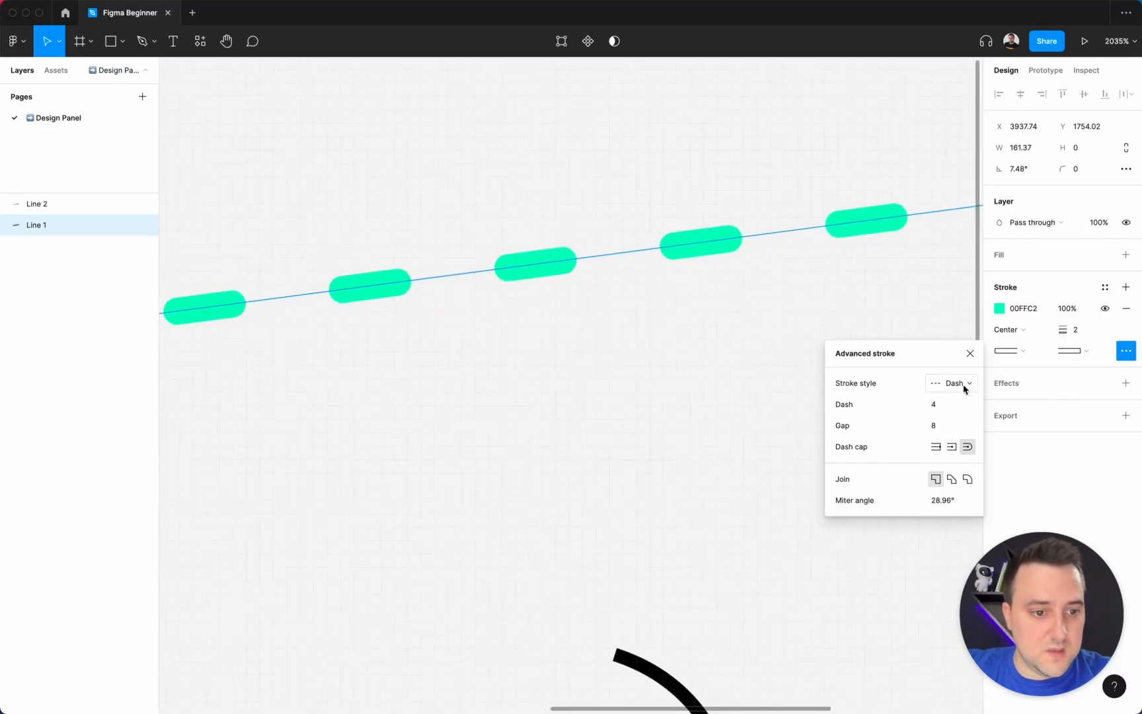
pyautogui.click(937, 448)
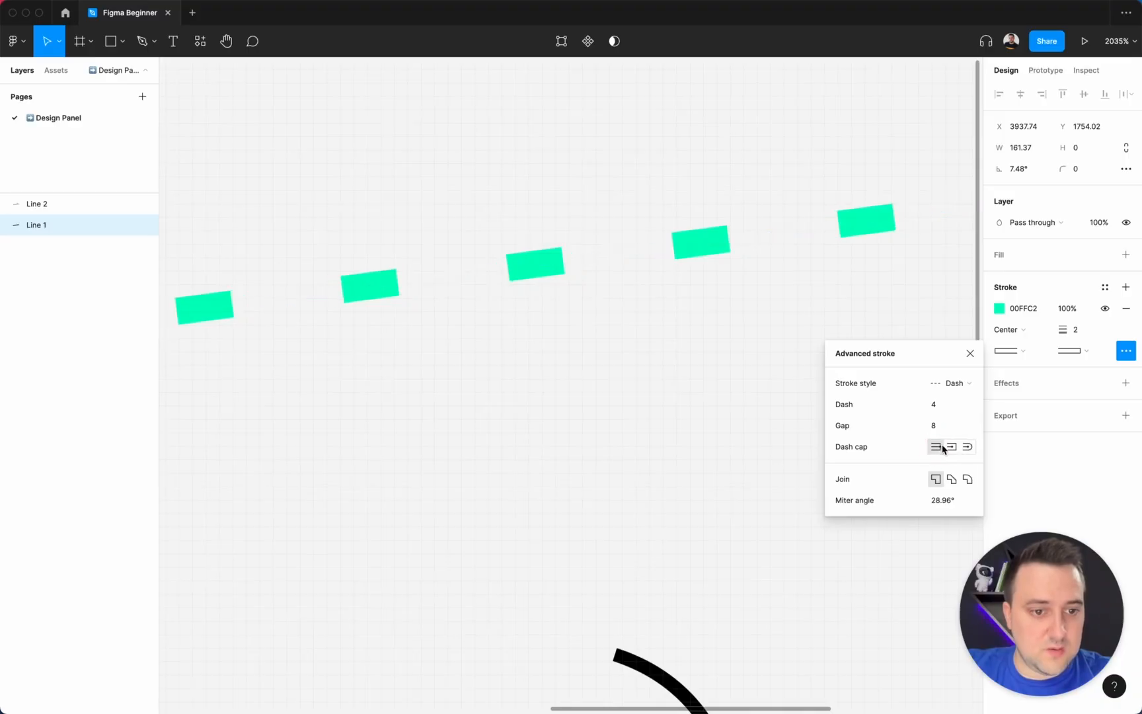
pyautogui.scroll(-8, 797, 276)
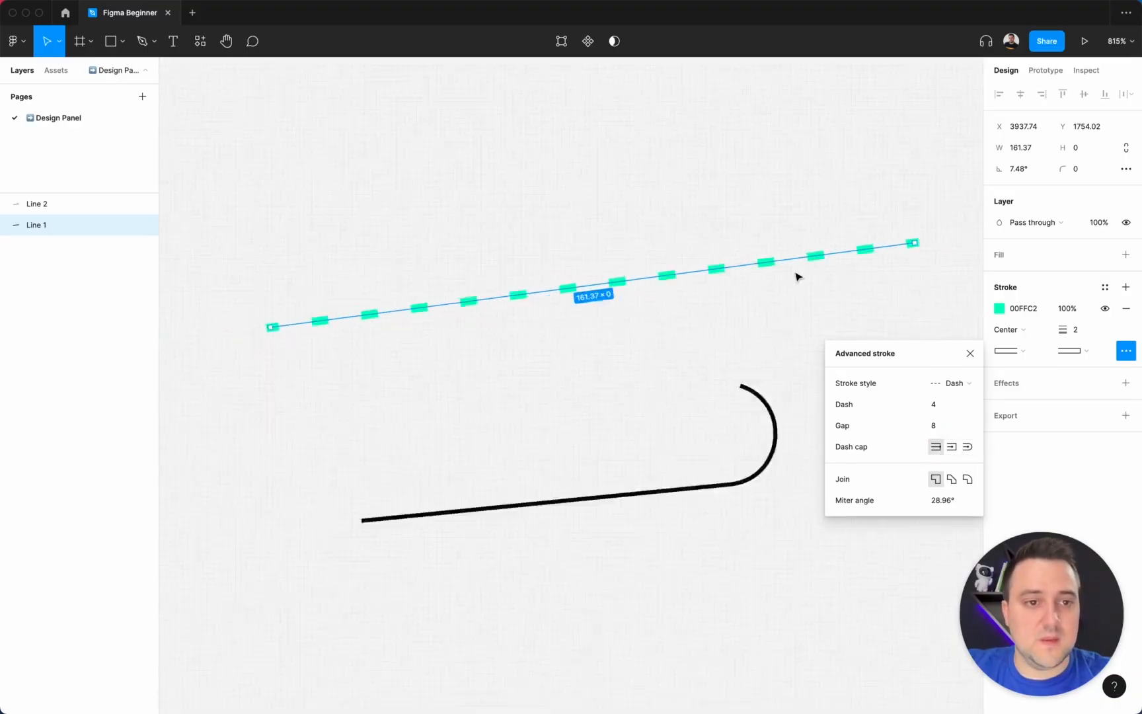
pyautogui.click(886, 271)
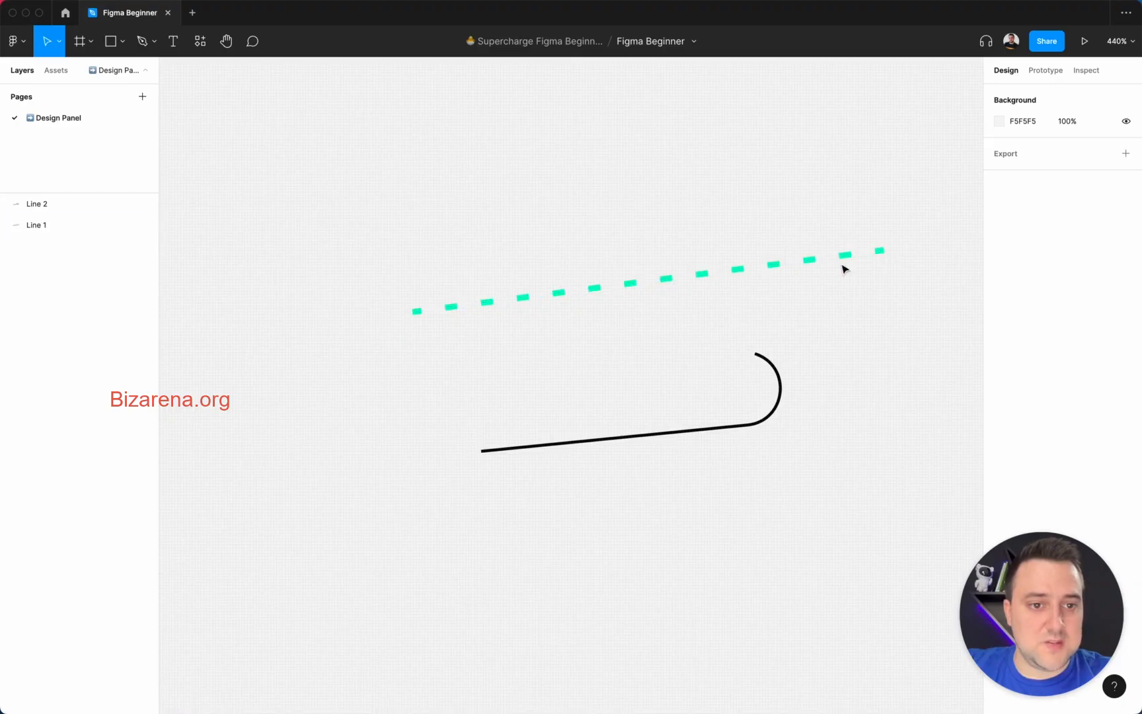
# - Try the square and round dash caps on Line 1 and switch back to None
pyautogui.click(816, 259)
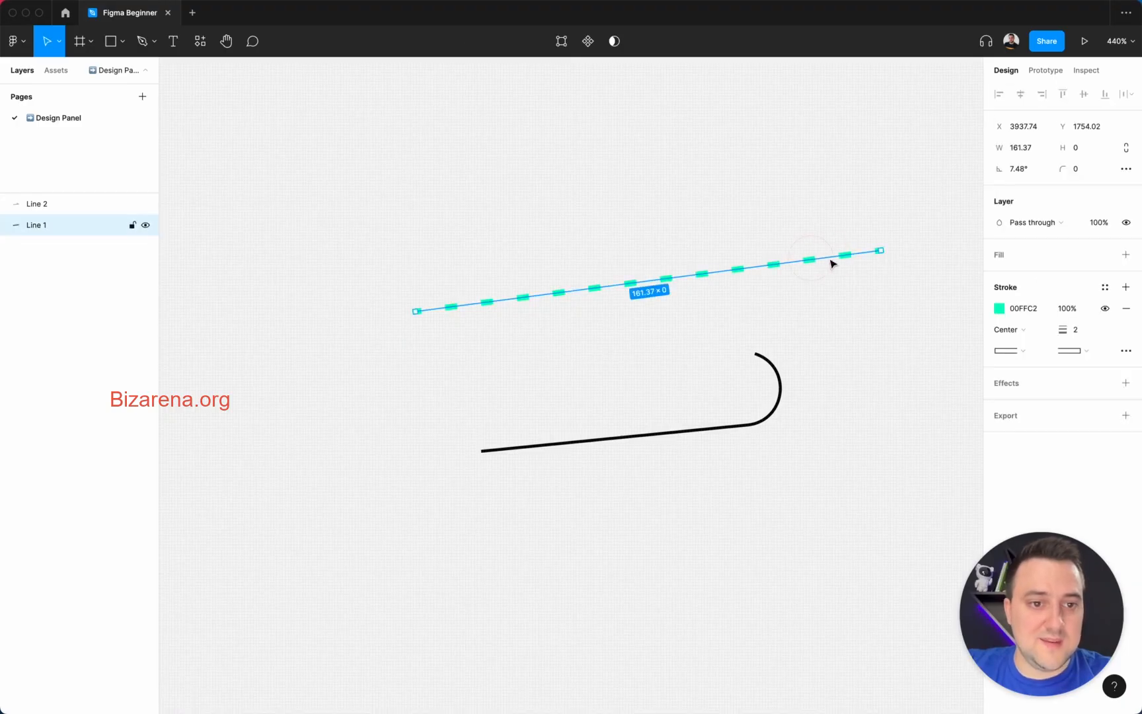
pyautogui.click(1125, 350)
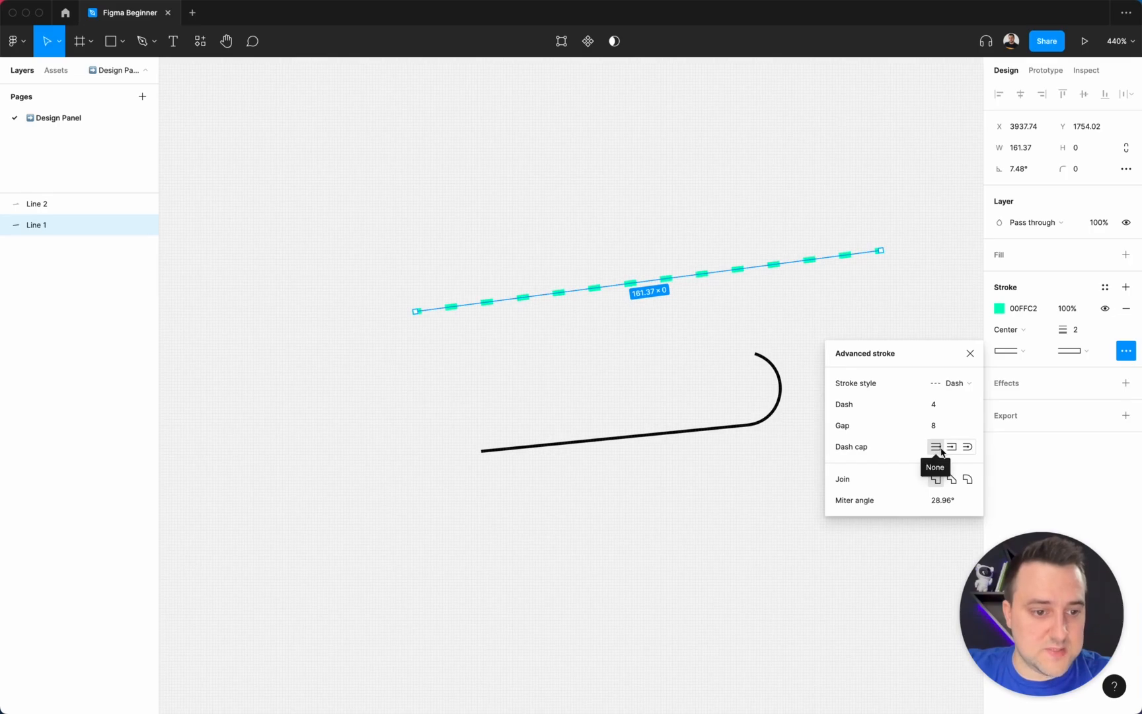
pyautogui.click(952, 448)
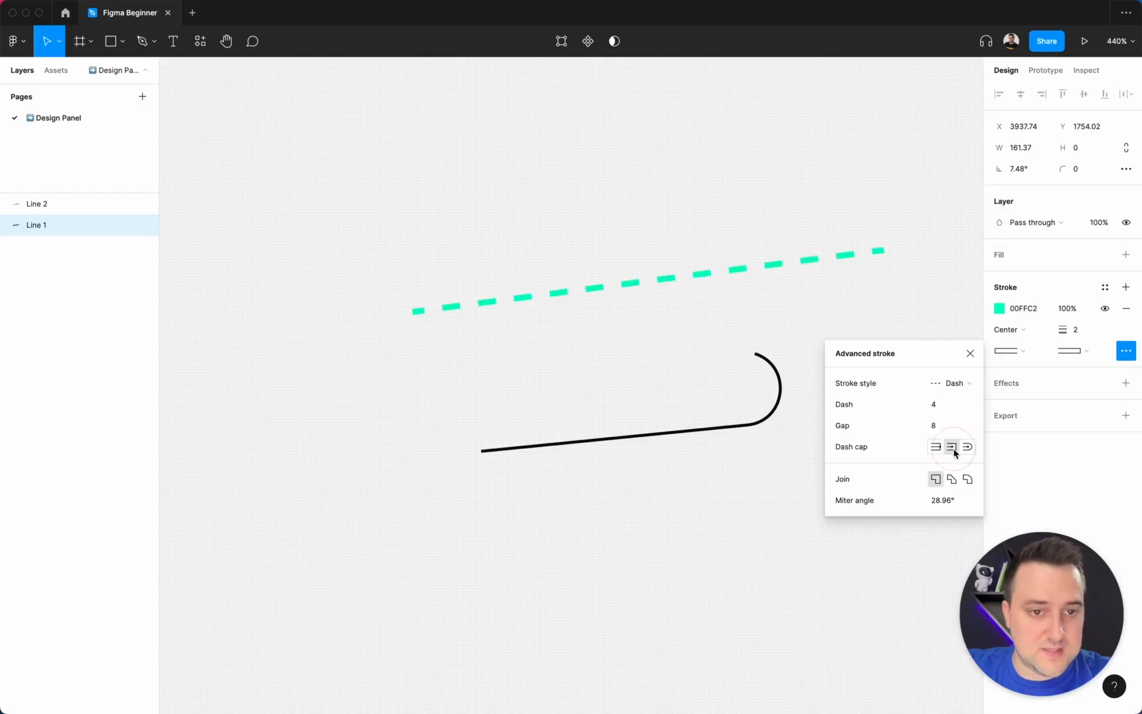
pyautogui.click(966, 449)
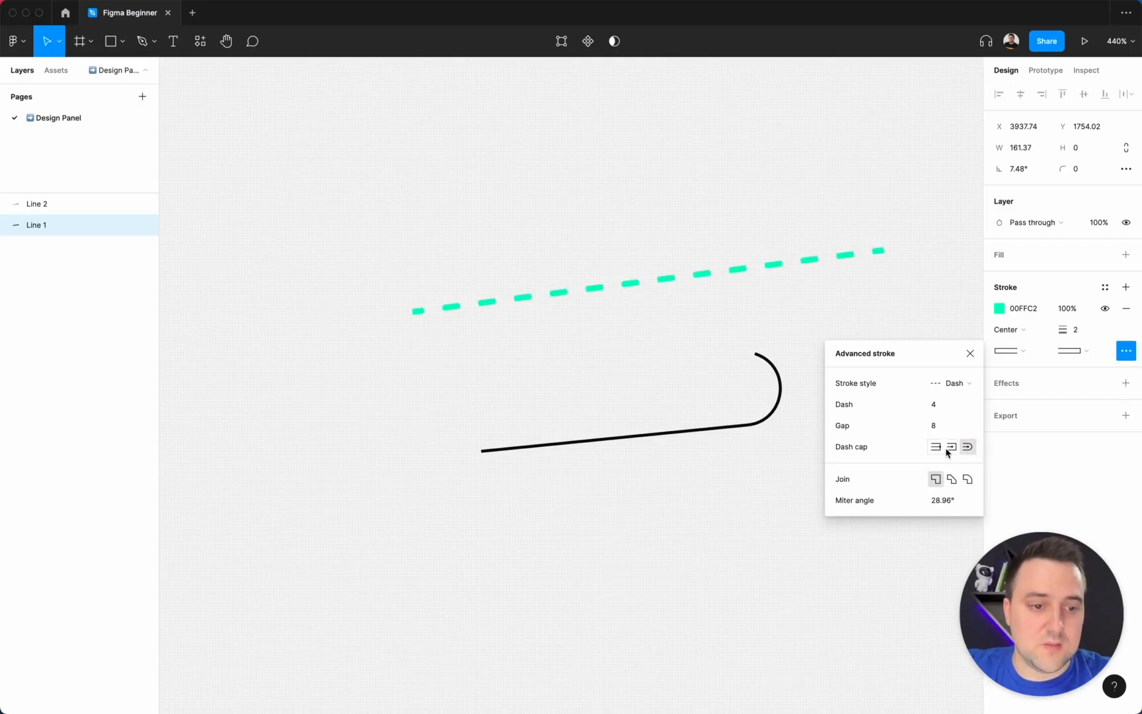
pyautogui.click(935, 448)
pyautogui.click(951, 448)
pyautogui.click(968, 449)
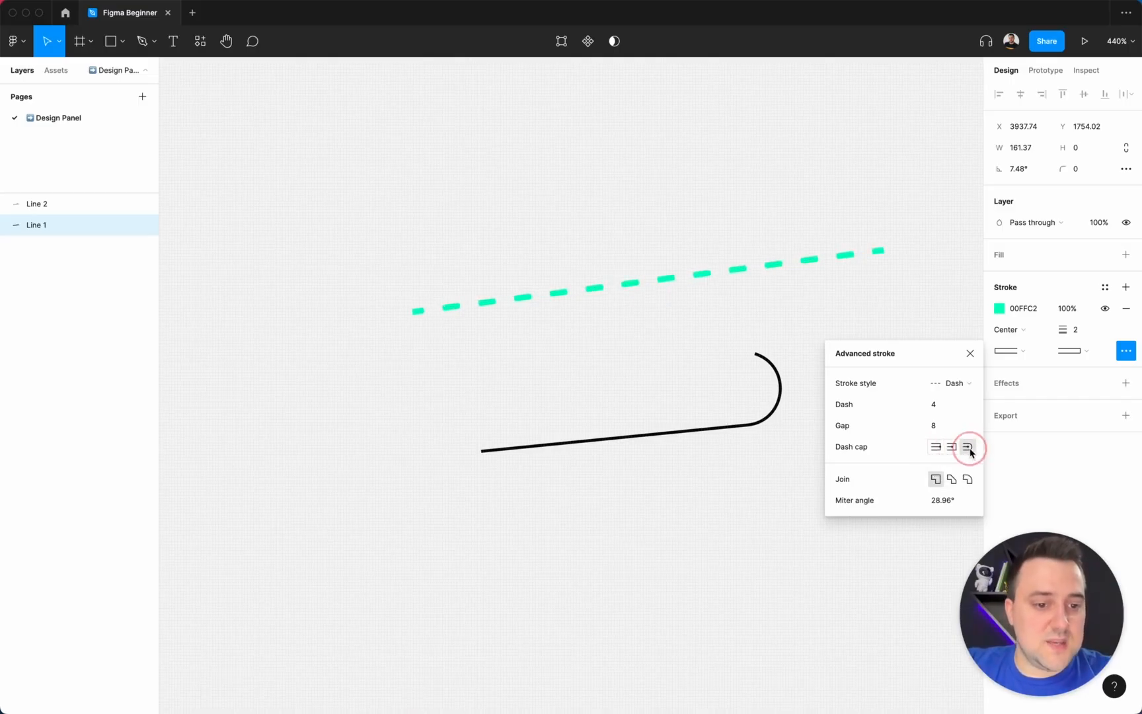
pyautogui.click(936, 449)
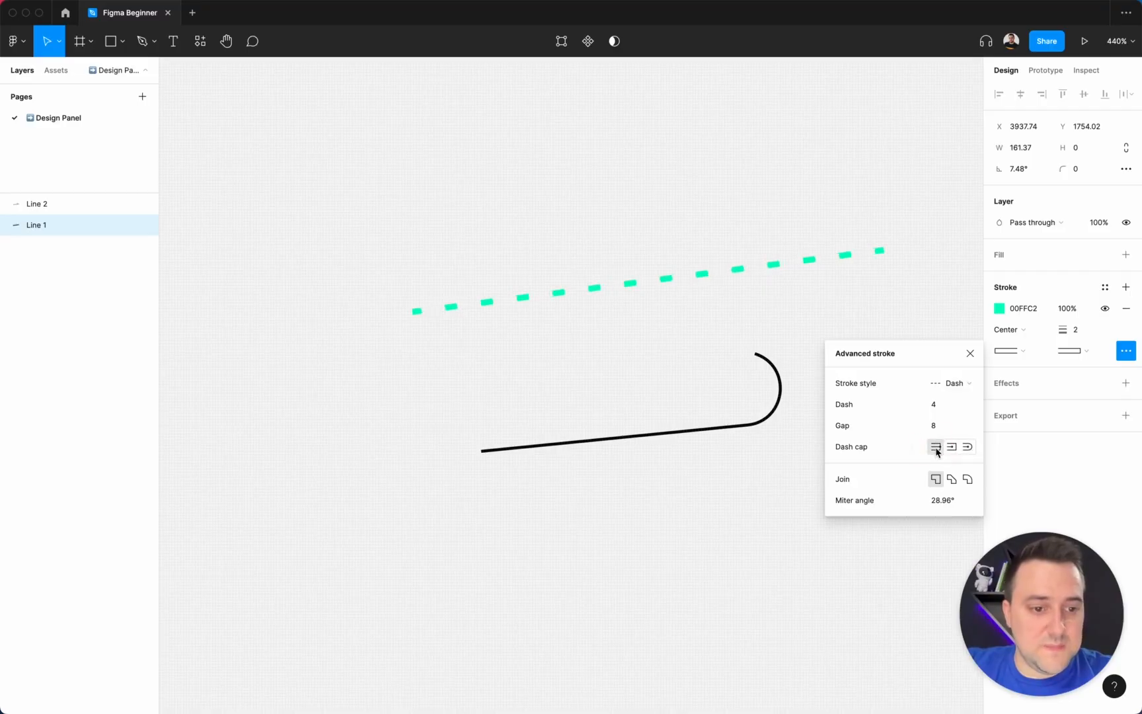
# - Try the rounded and bevelled joins on Line 1's stroke and switch back to the miter join
pyautogui.click(966, 480)
pyautogui.click(951, 480)
pyautogui.click(935, 481)
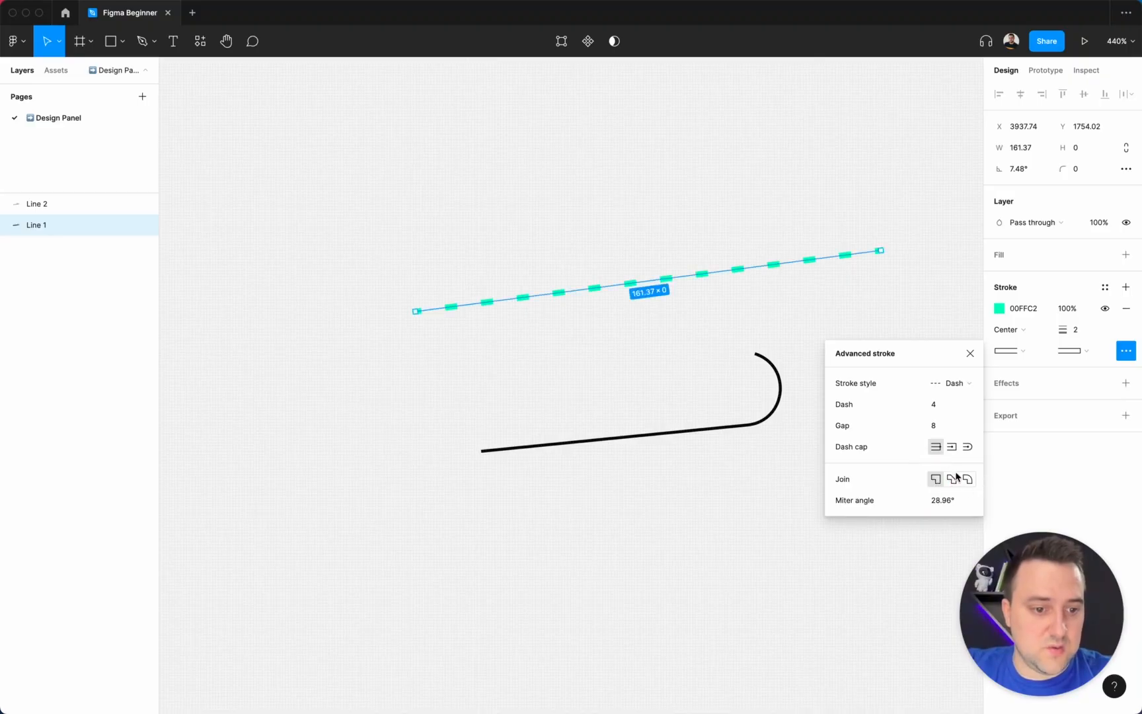
# - Give Line 1's end point a Line arrow and set the miter angle to 10°
pyautogui.click(1071, 351)
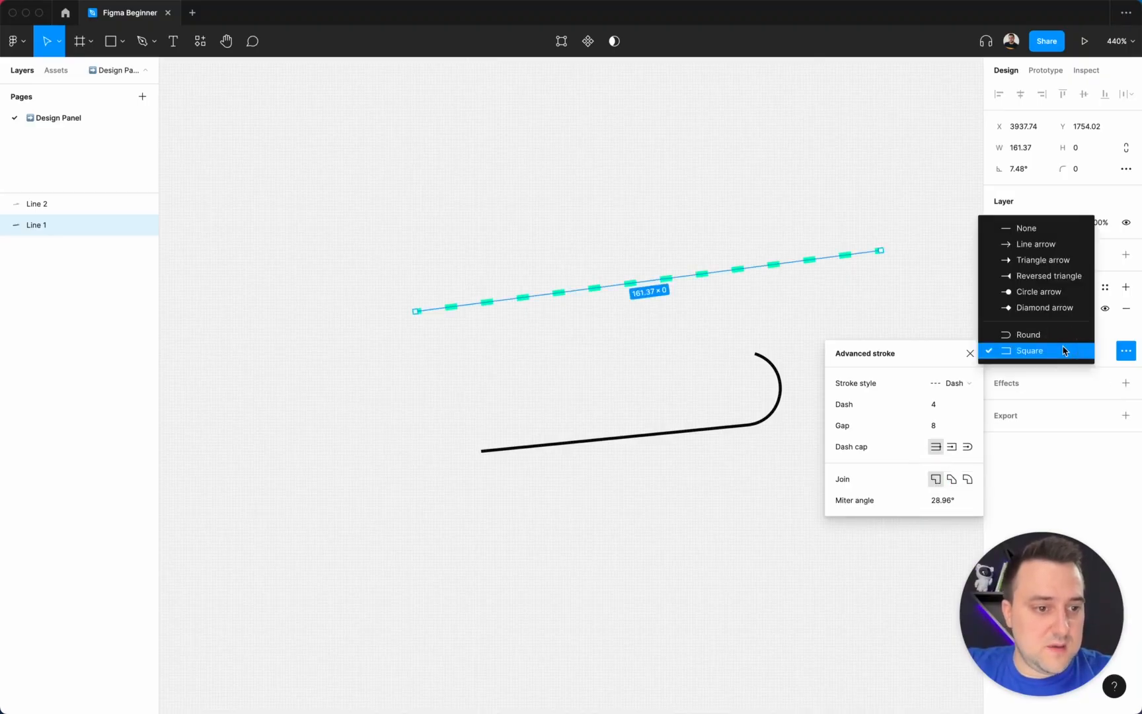
pyautogui.click(1018, 246)
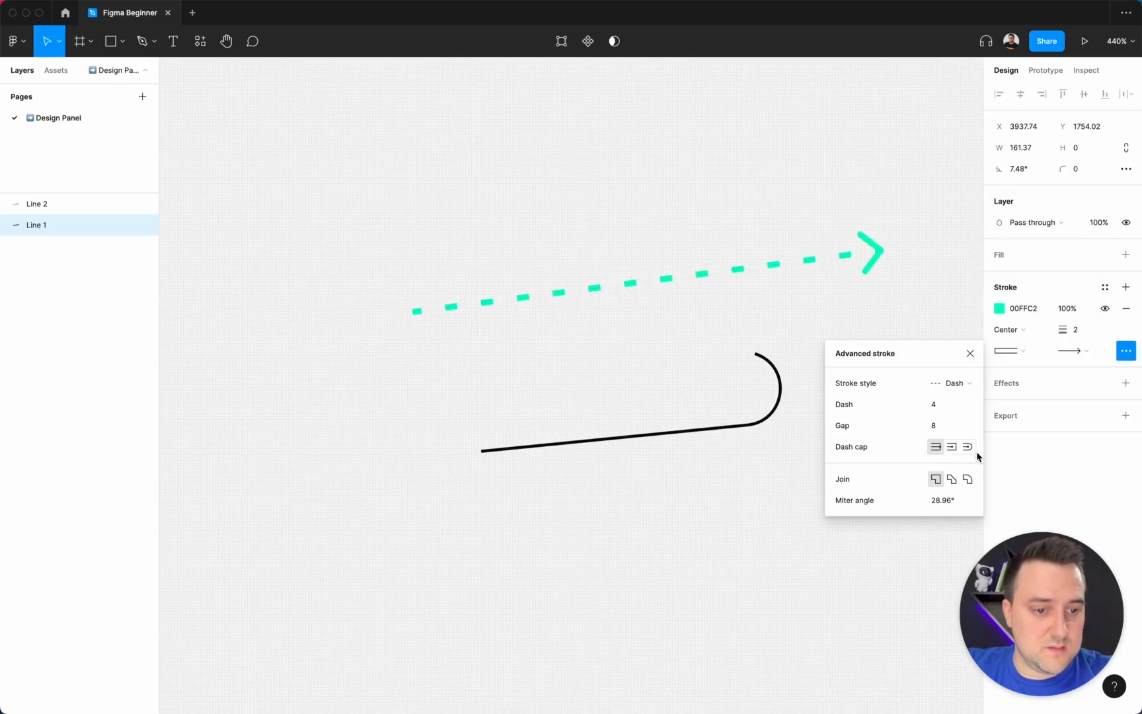
pyautogui.click(950, 500)
pyautogui.write('10')
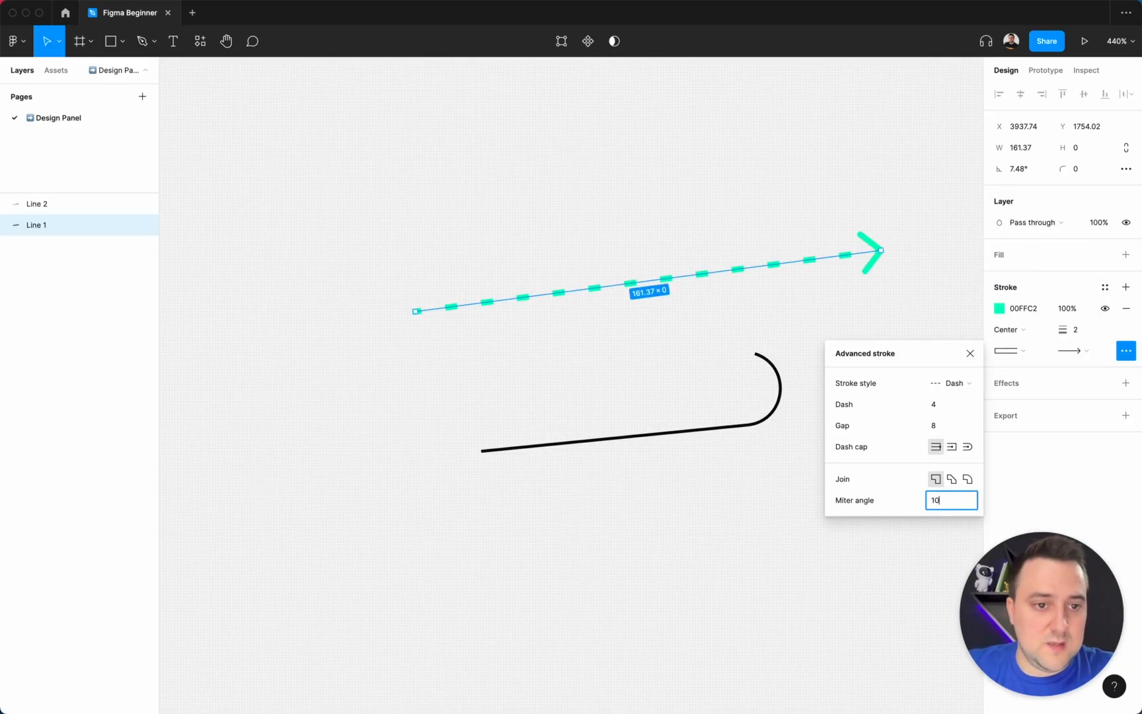
pyautogui.press('Return')
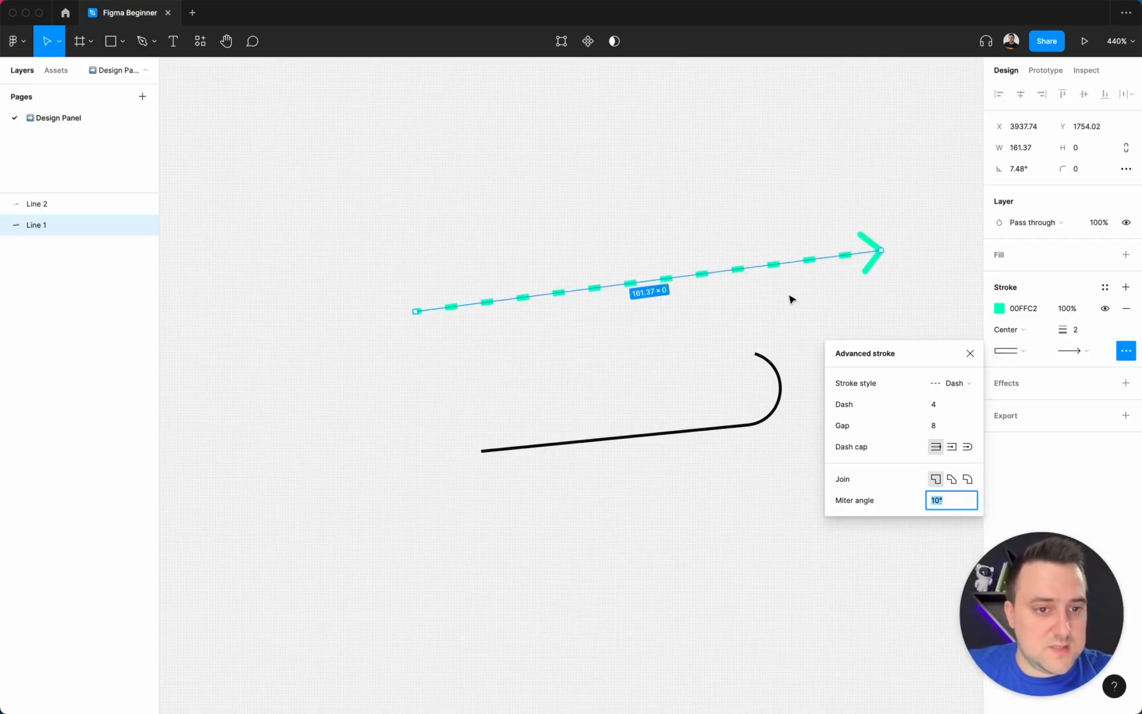
pyautogui.press('Return')
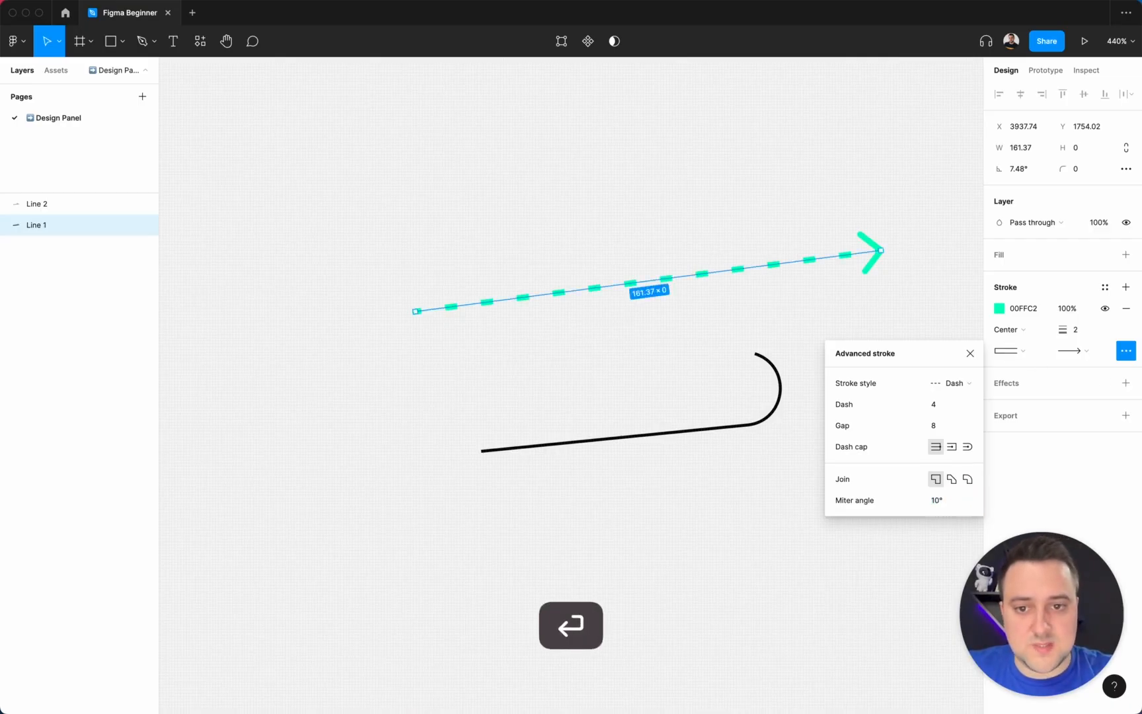
# - Edit Line 1's vector path, adding a point near its middle and pulling it upward into a peak
pyautogui.click(475, 363)
pyautogui.click(573, 288)
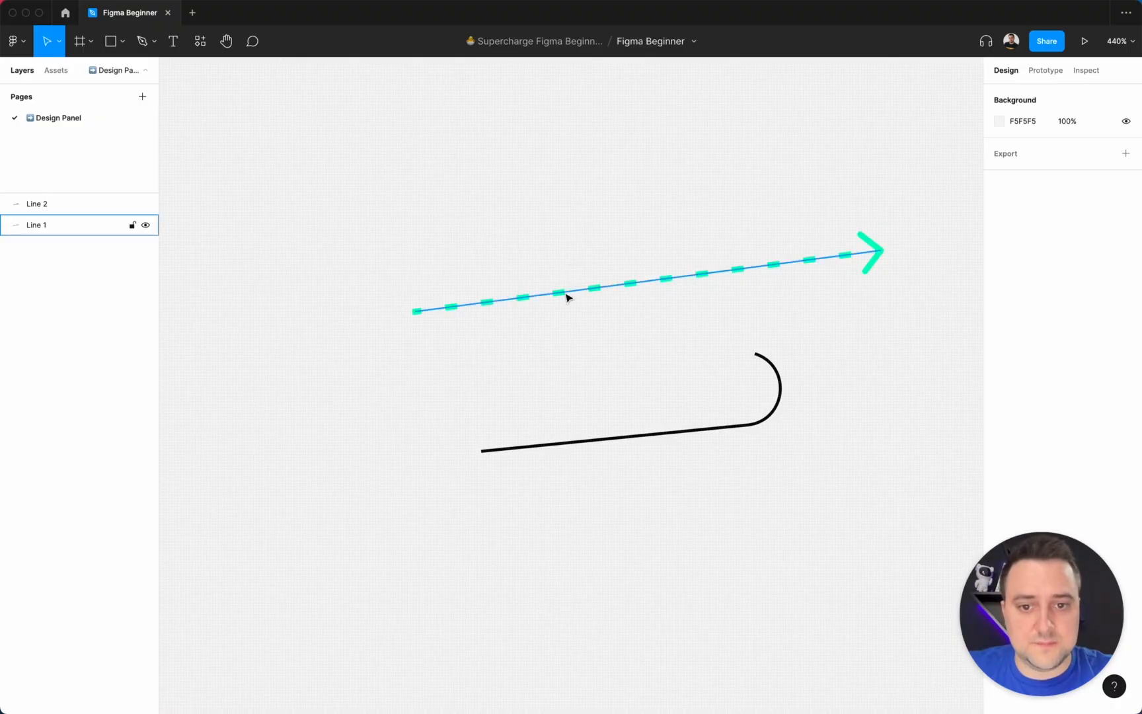
pyautogui.press('Return')
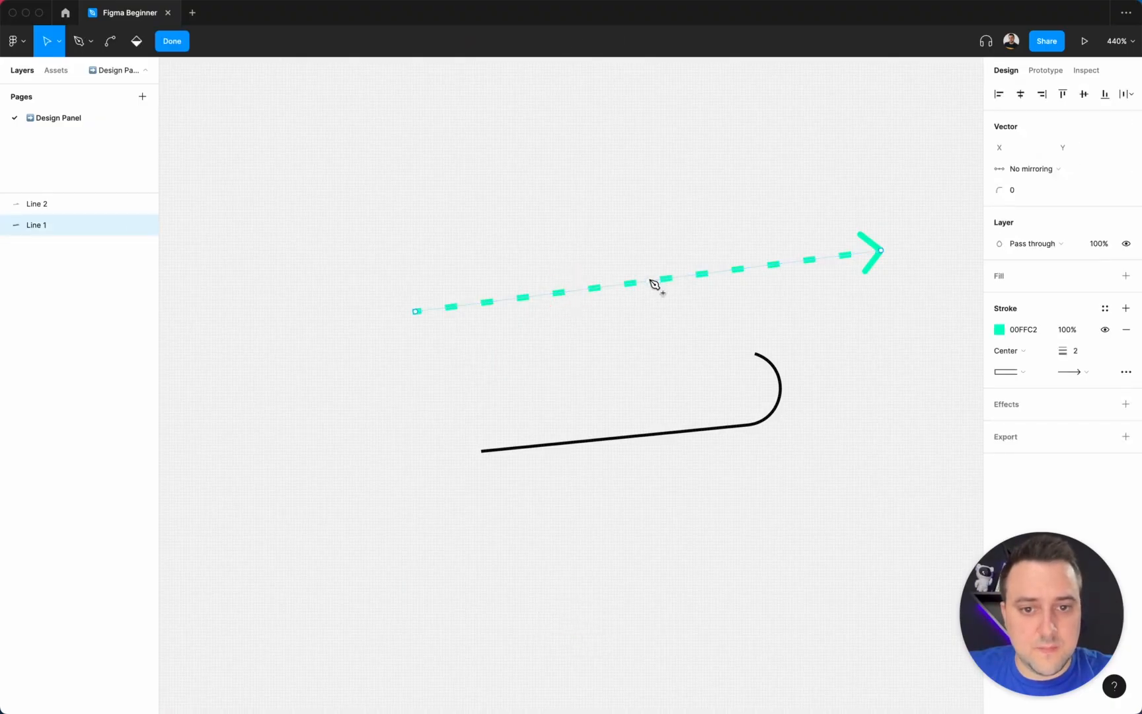
pyautogui.moveTo(655, 283); pyautogui.dragTo(638, 204)
pyautogui.click(852, 185)
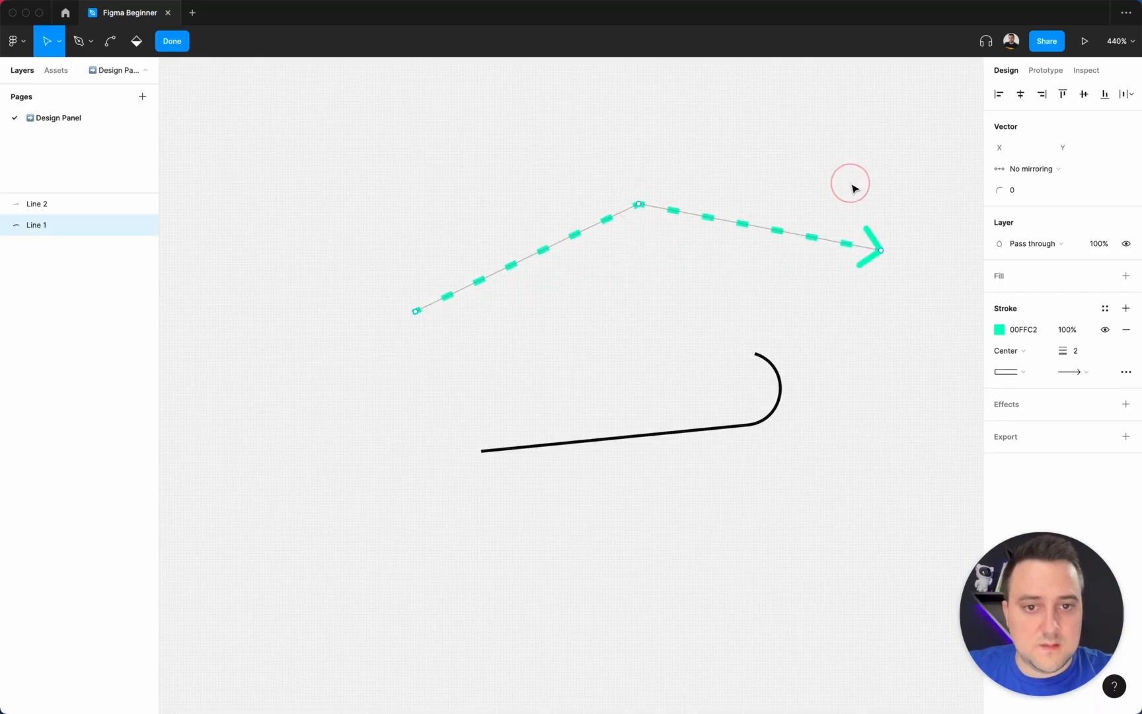
# - Try the bevelled join on the bent Line 1 and set its join to the rounded option
pyautogui.click(1130, 352)
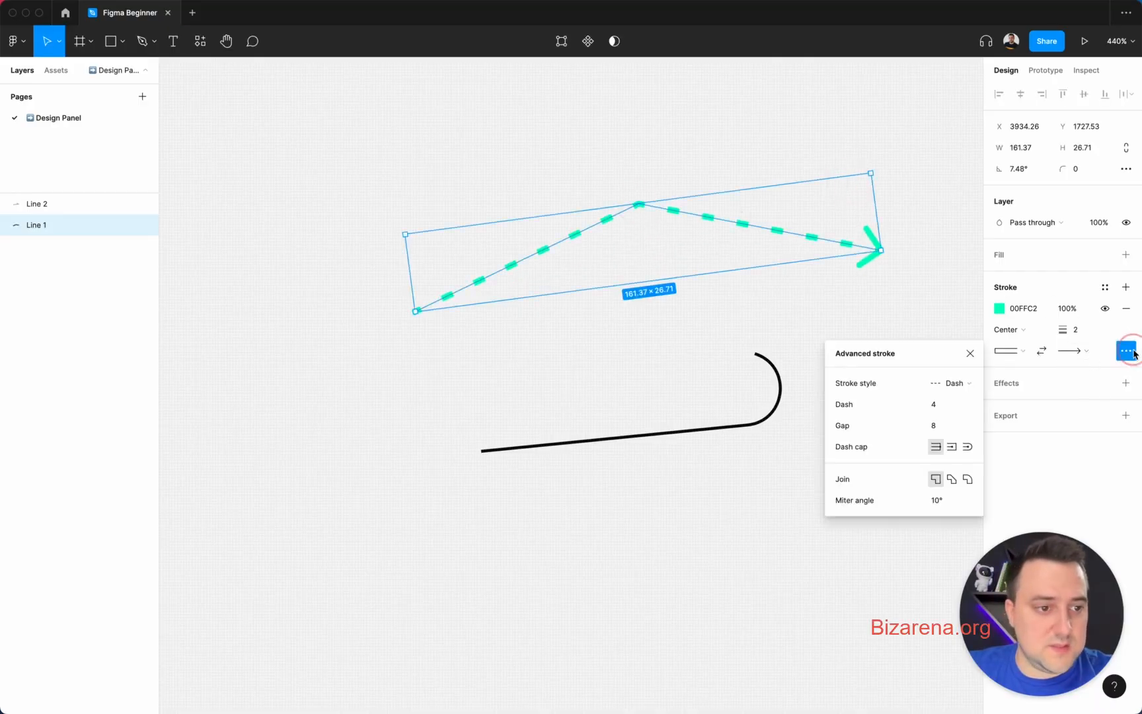
pyautogui.click(951, 479)
pyautogui.click(967, 479)
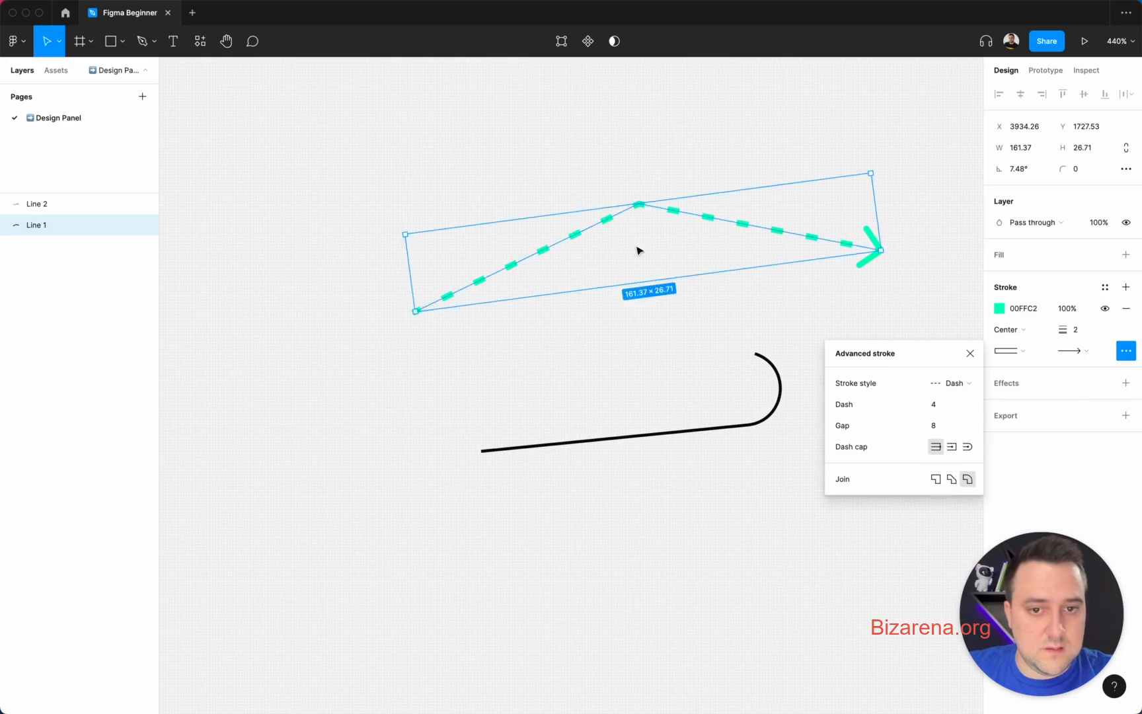
# - Try the bevelled join on Line 1's middle peak at close range and return it to the rounded join
pyautogui.scroll(10, 601, 204)
pyautogui.scroll(8, 601, 202)
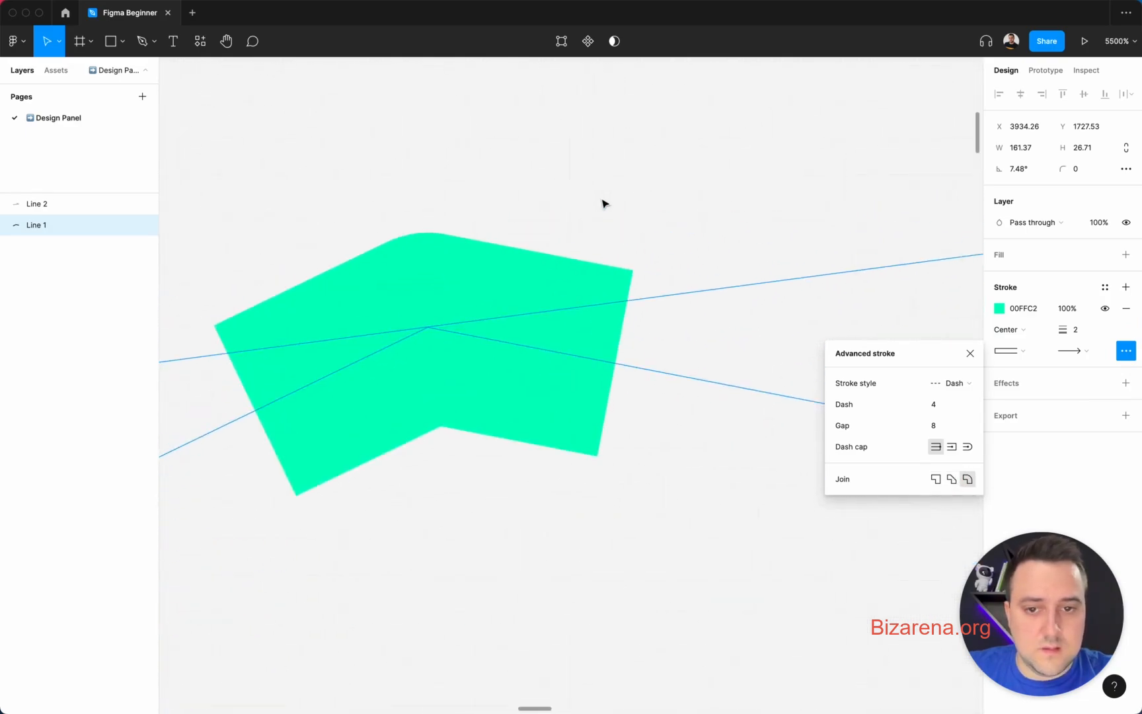
pyautogui.click(951, 478)
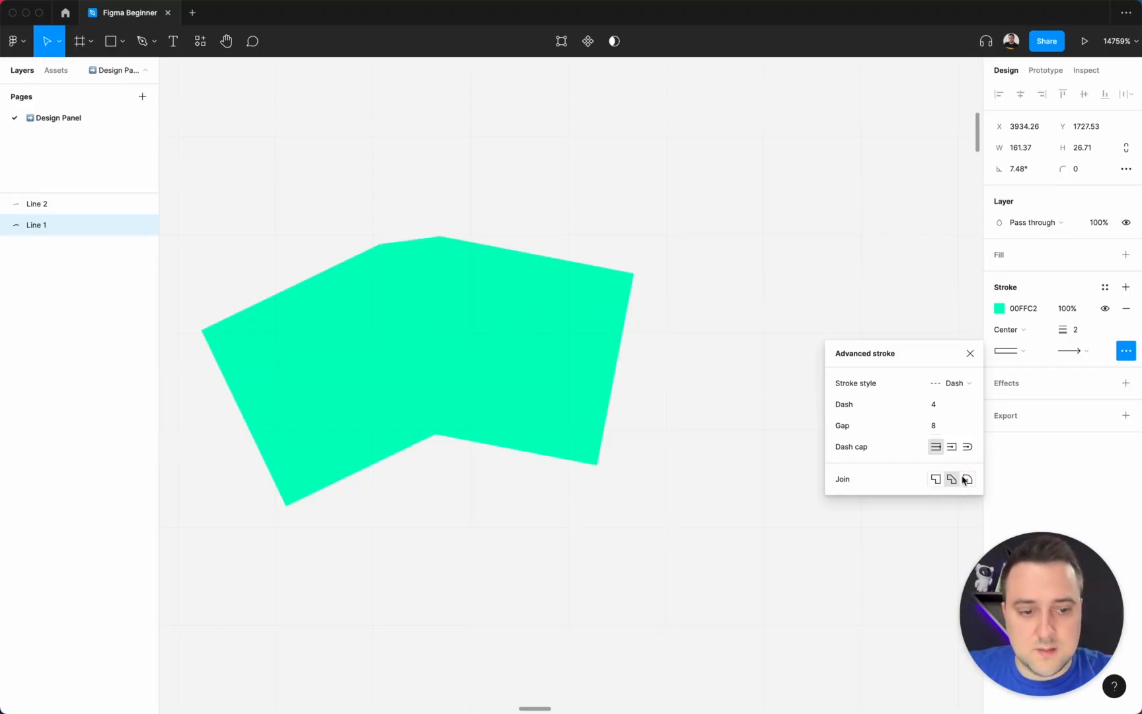
pyautogui.click(967, 479)
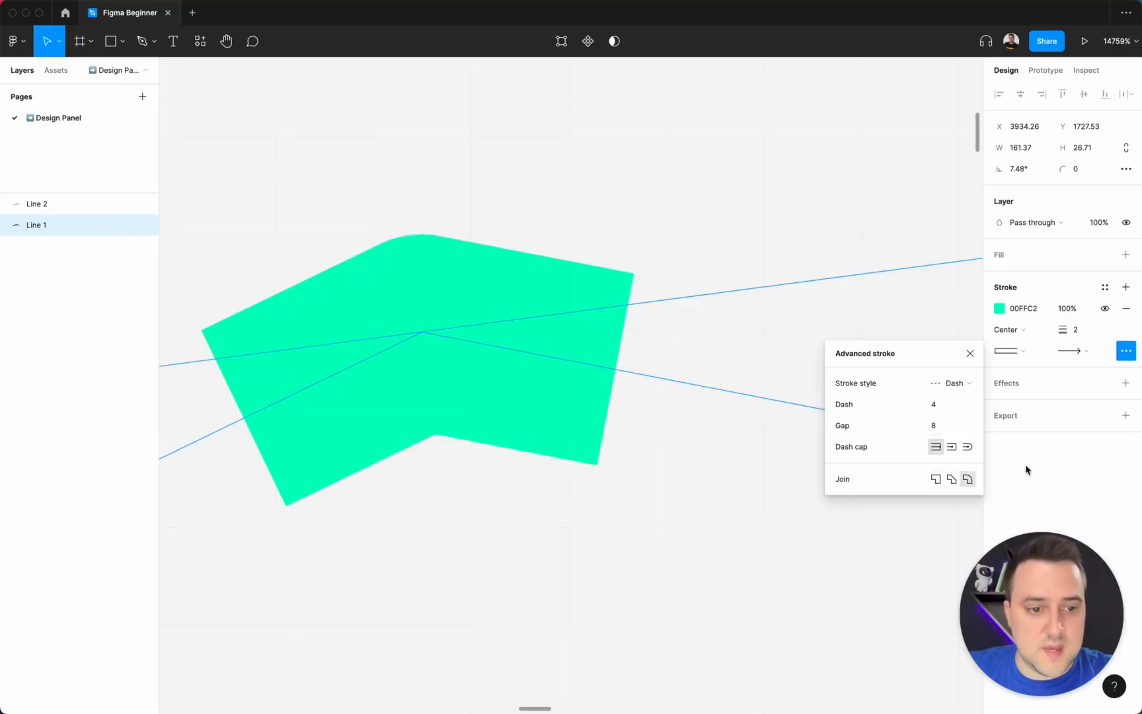
# - Switch Line 1's stroke to the miter join, try a miter angle of 30° and set it to 0°
pyautogui.click(935, 479)
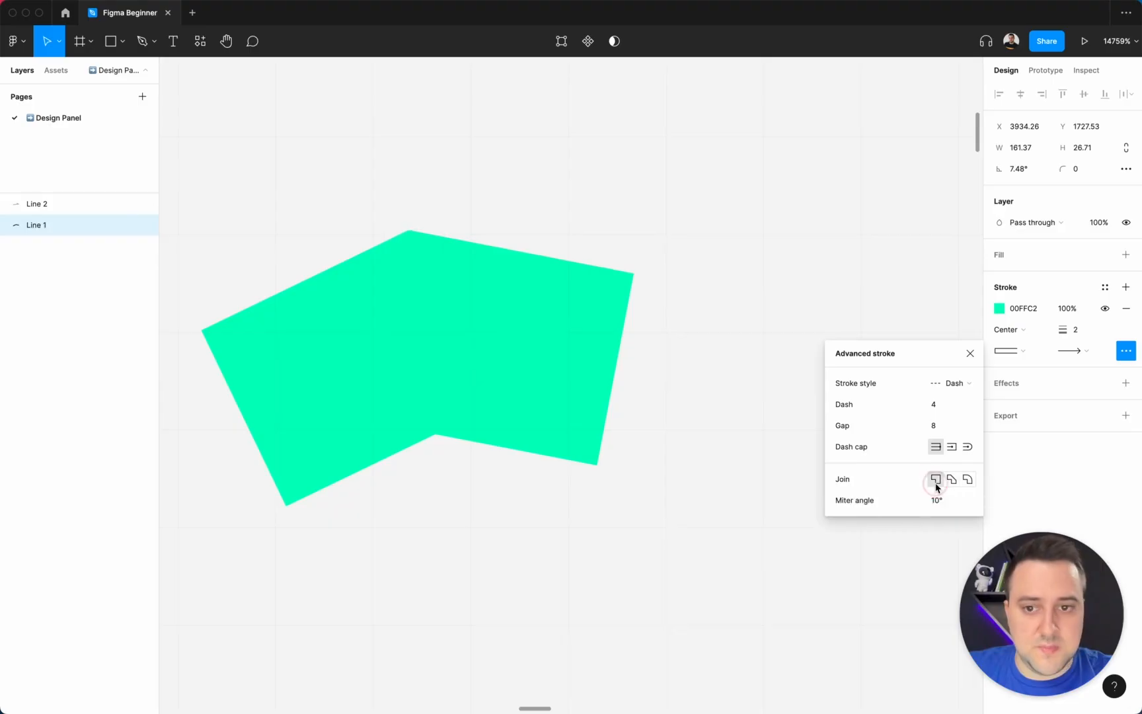
pyautogui.click(938, 500)
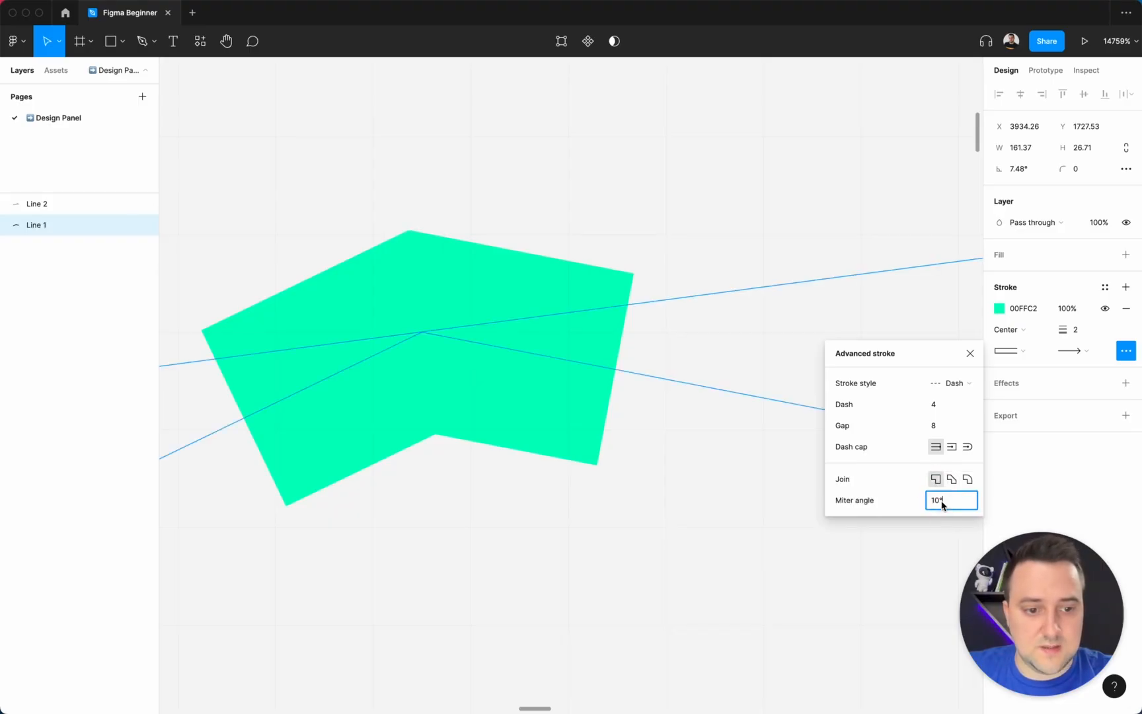
pyautogui.write('30')
pyautogui.press('Return')
pyautogui.click(938, 500)
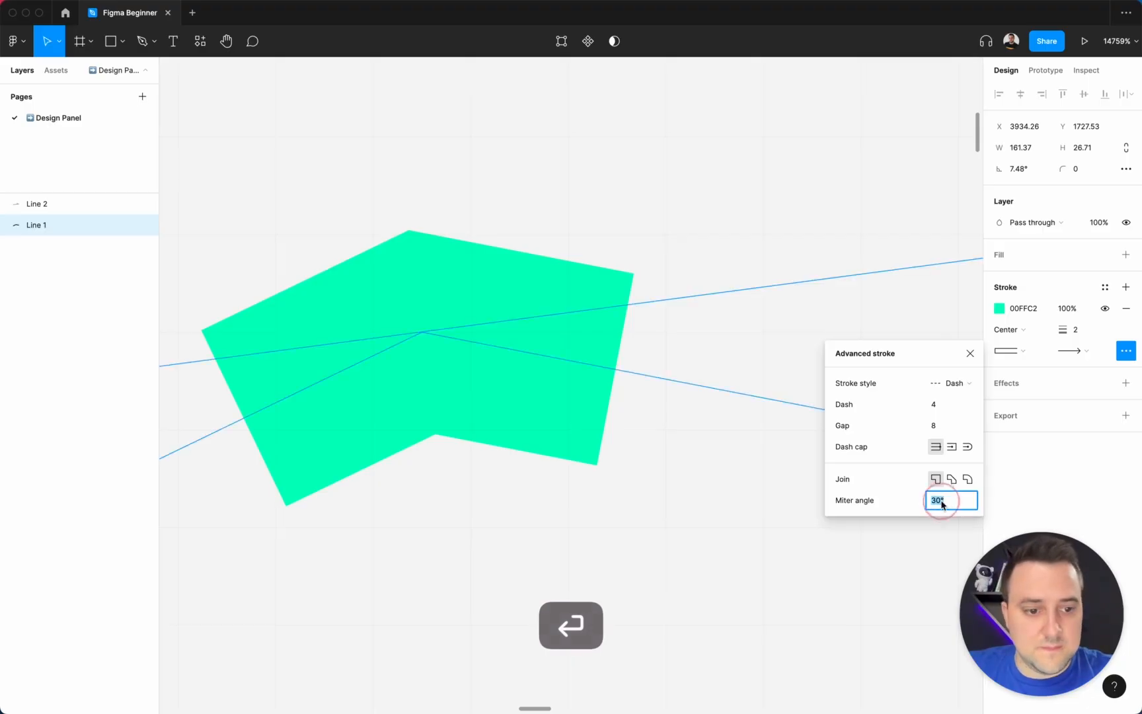
pyautogui.write('0')
pyautogui.press('Return')
# - Set Line 1's join to the rounded option and leave the line deselected
pyautogui.click(967, 478)
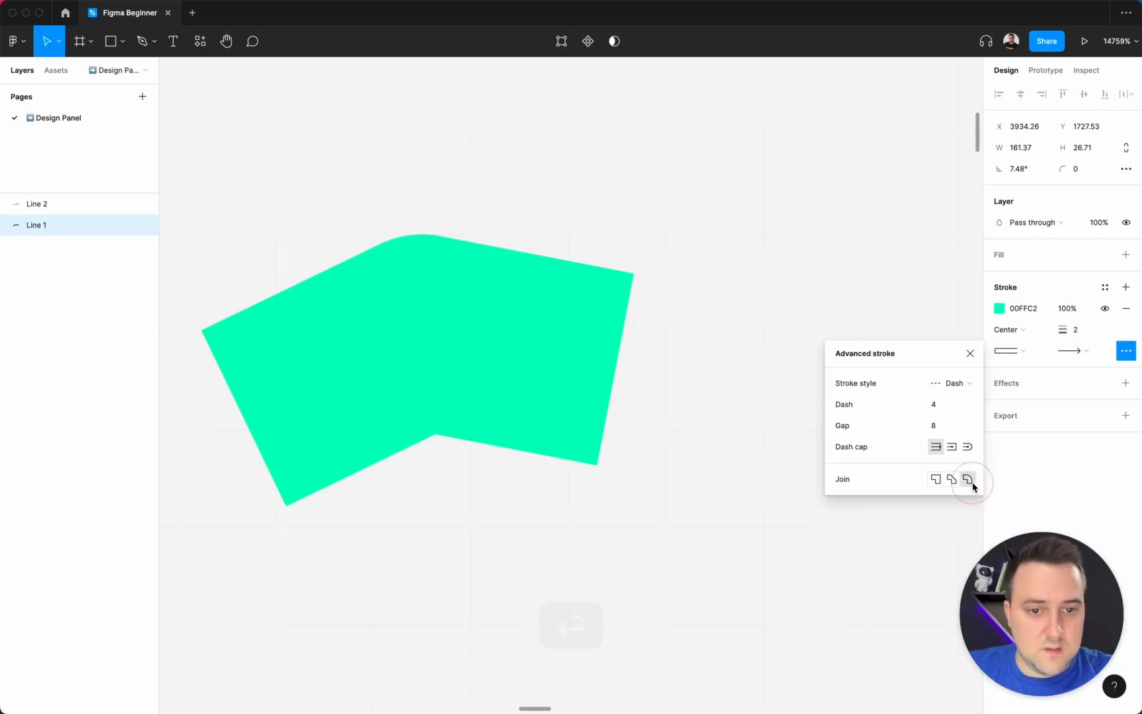
pyautogui.scroll(-5, 683, 196)
pyautogui.scroll(-10, 684, 195)
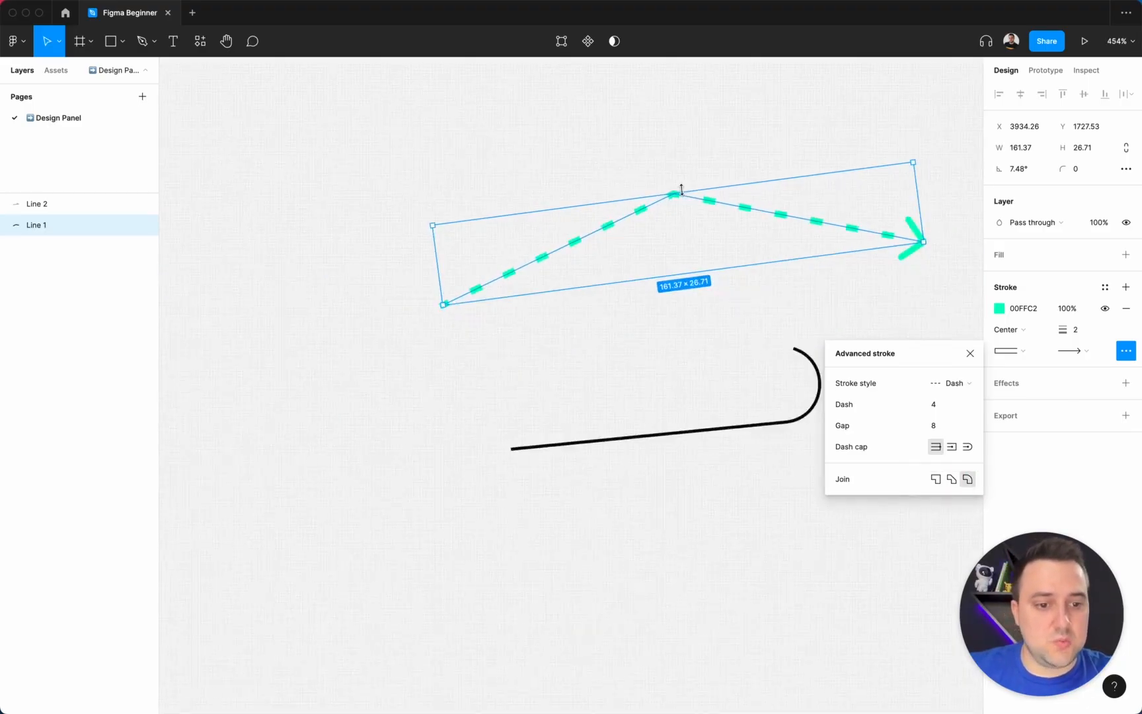
pyautogui.click(740, 188)
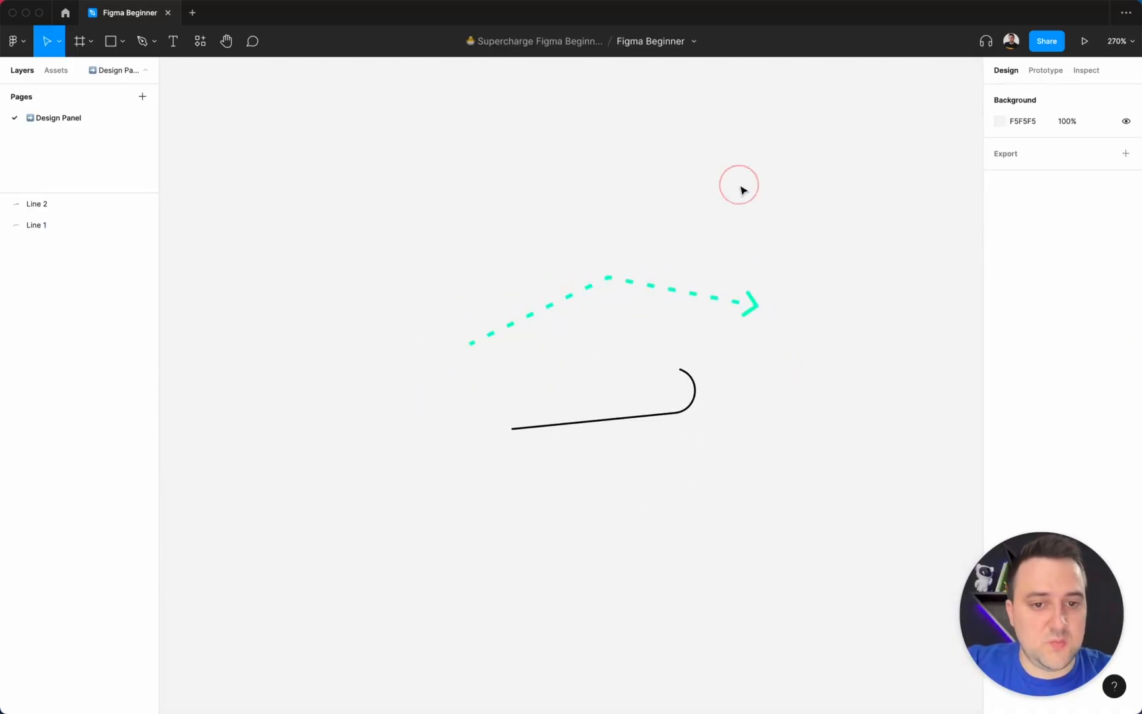
pyautogui.click(679, 296)
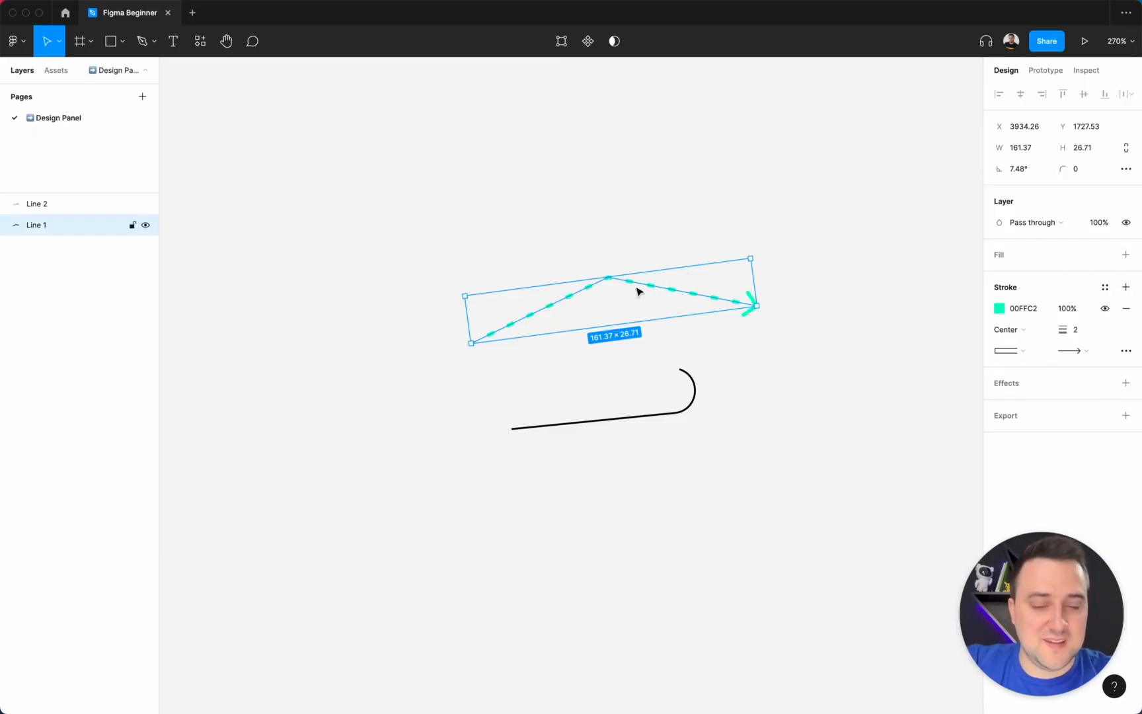
pyautogui.click(627, 249)
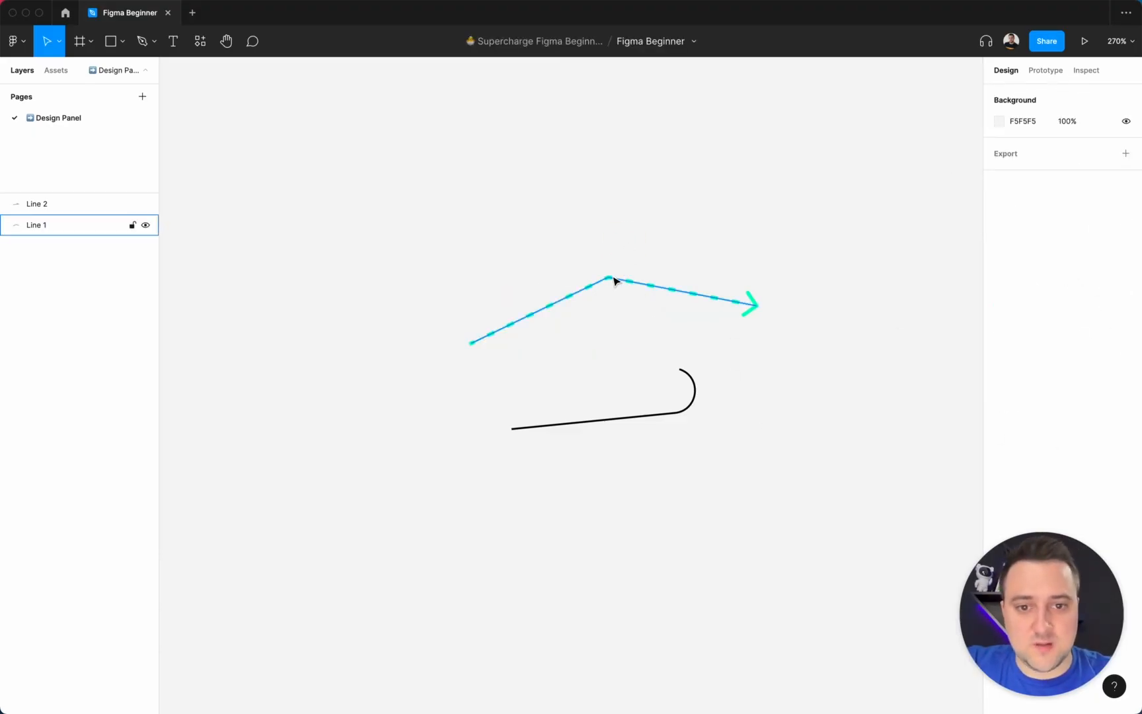